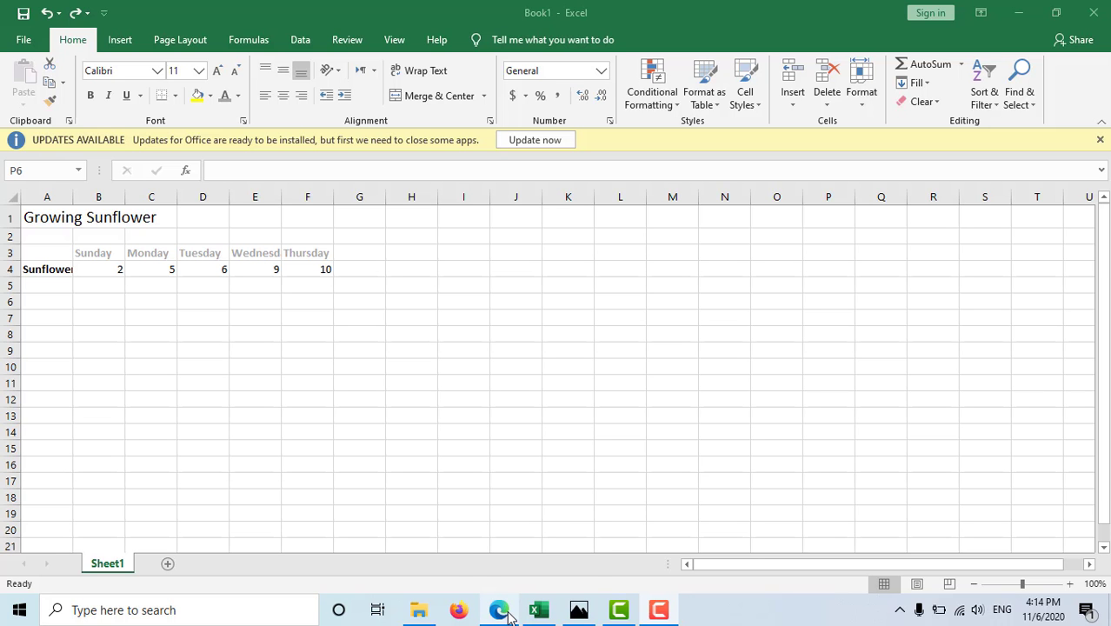
# Switch to Edge and read the Year 3 booklet's sections on cell references and creating a titled line graph with more than one line
pyautogui.click(509, 613)
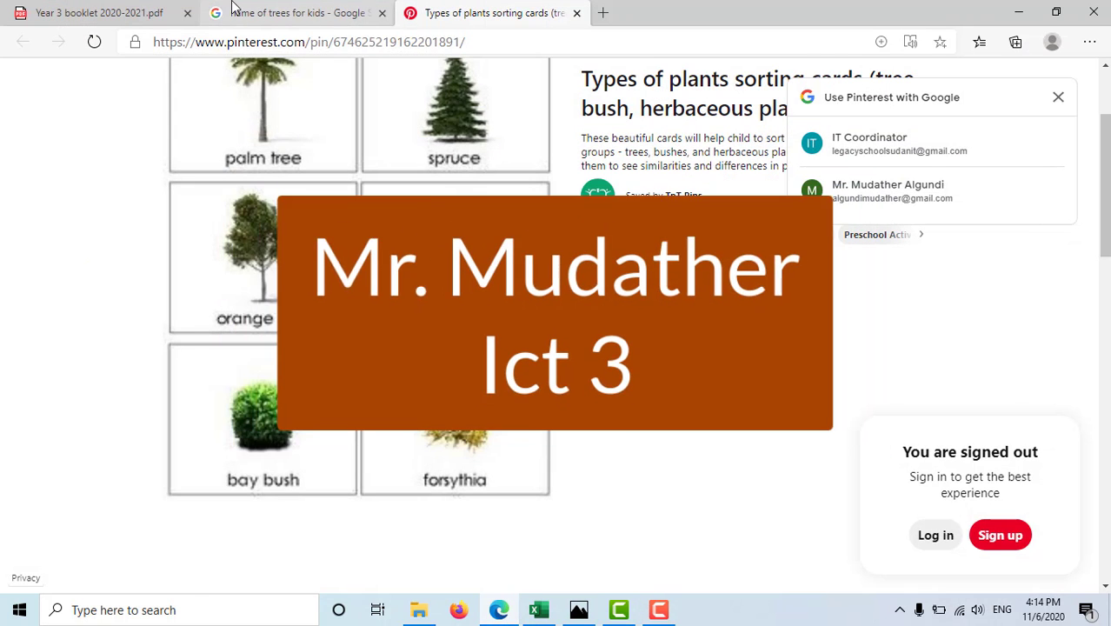
pyautogui.click(98, 12)
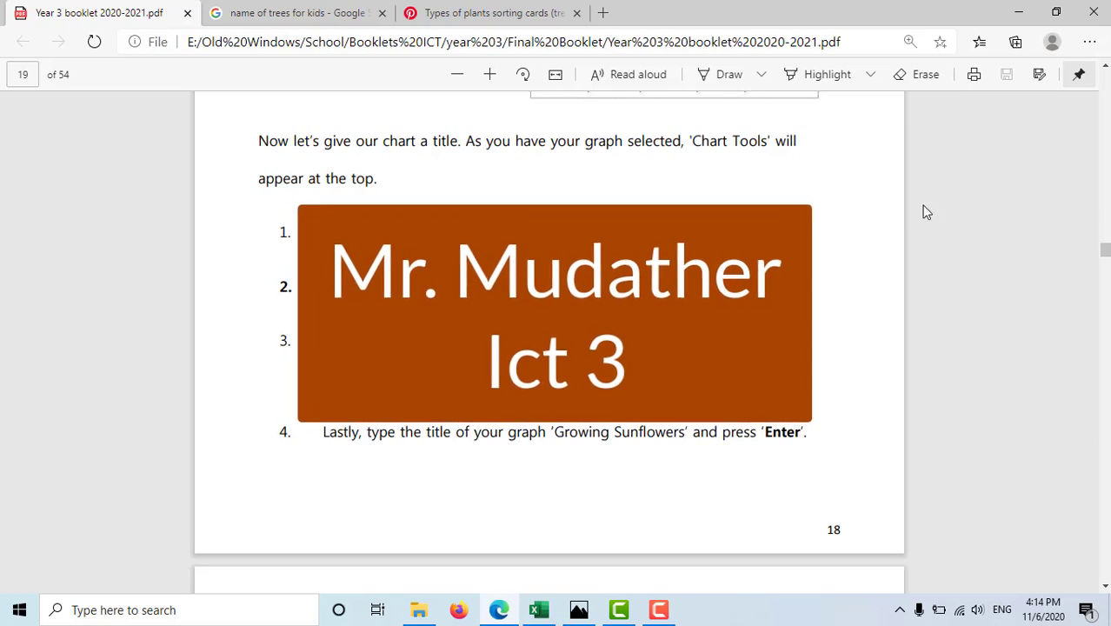
pyautogui.scroll(15, 1022, 290)
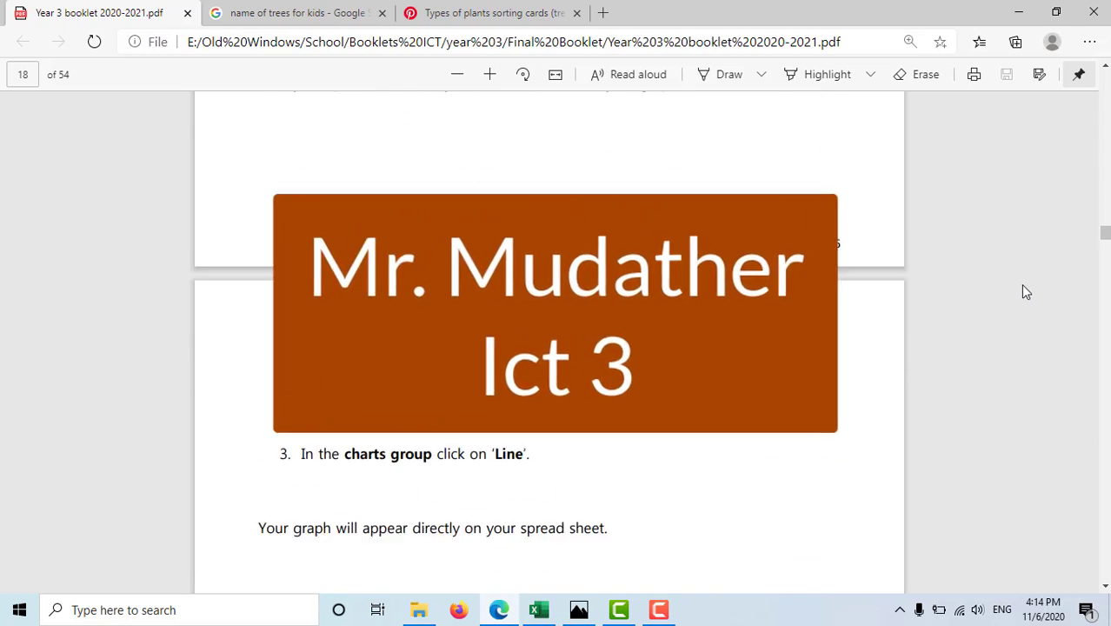
pyautogui.scroll(15, 1023, 292)
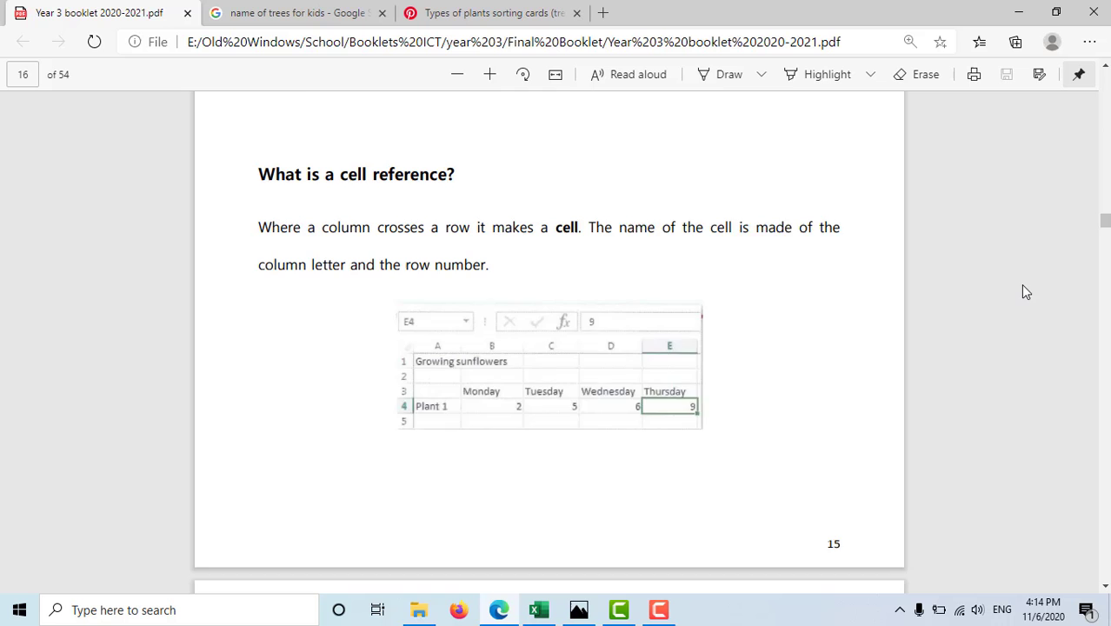
pyautogui.scroll(1, 1023, 292)
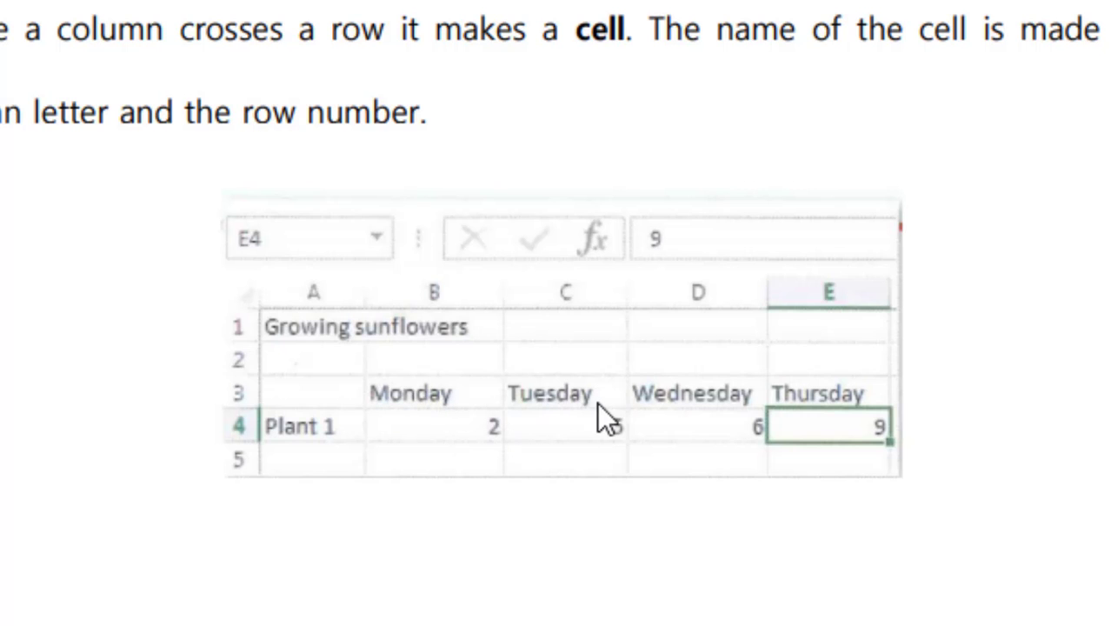
pyautogui.scroll(-15, 518, 405)
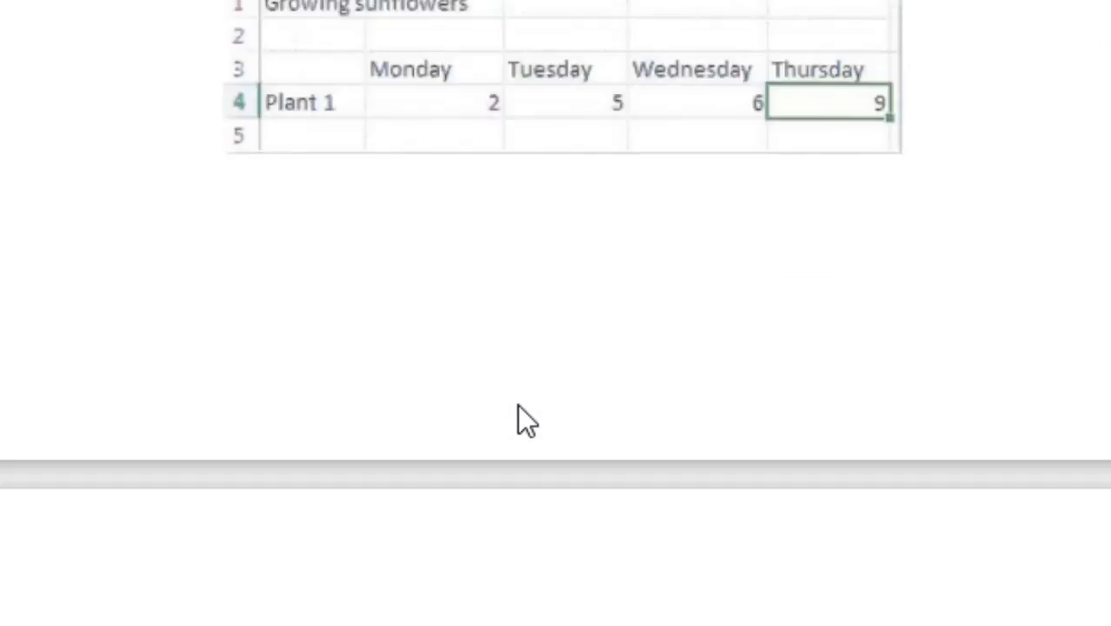
pyautogui.scroll(-10, 519, 397)
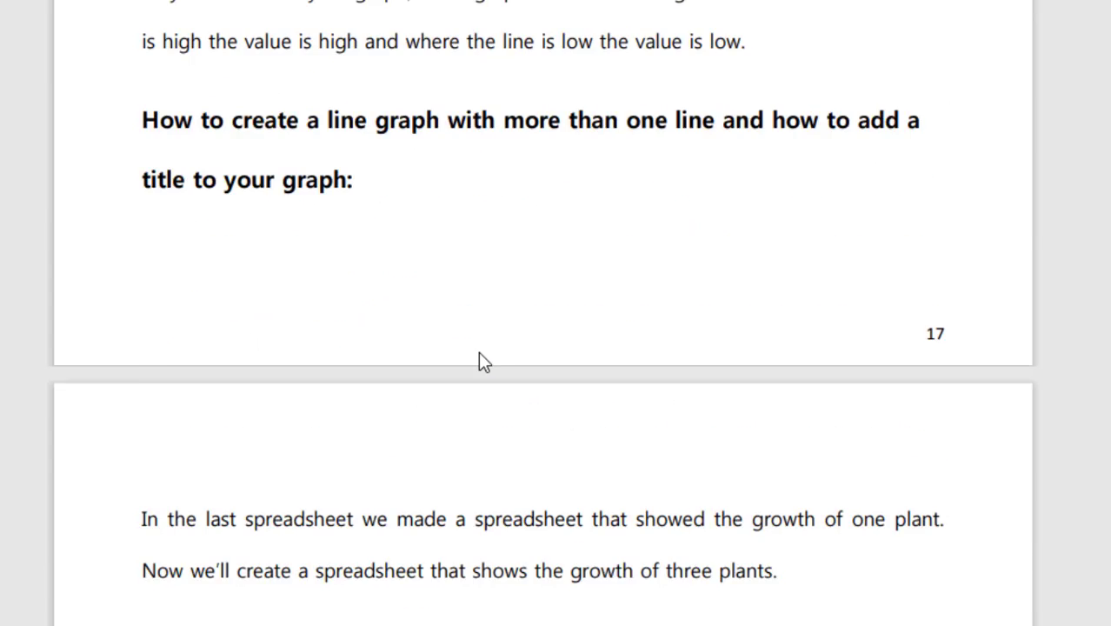
pyautogui.scroll(-12, 480, 358)
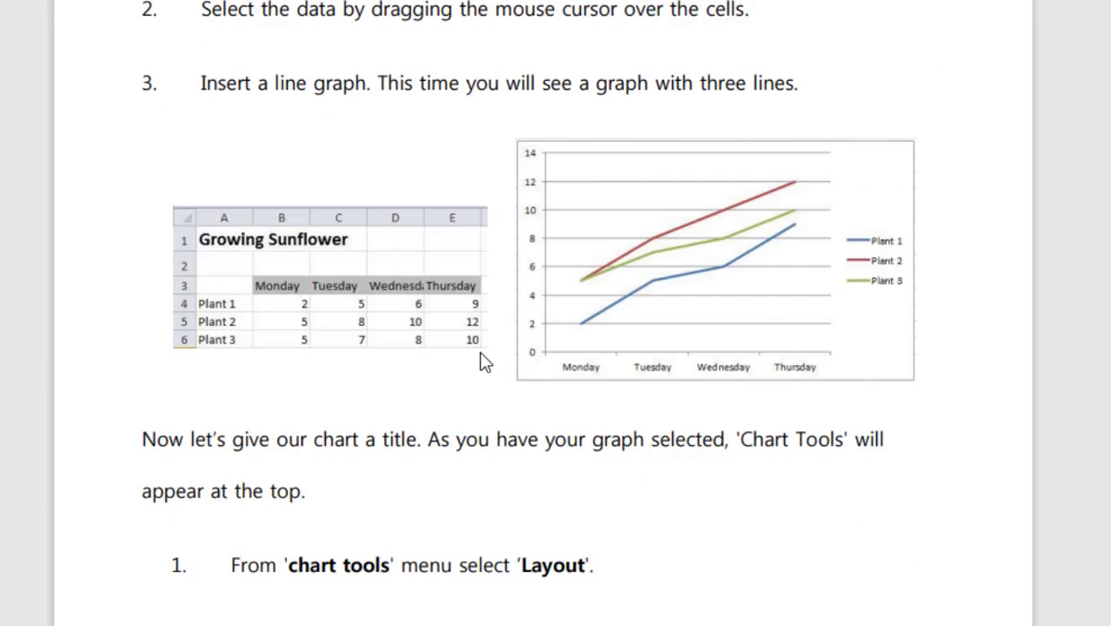
pyautogui.scroll(20, 843, 571)
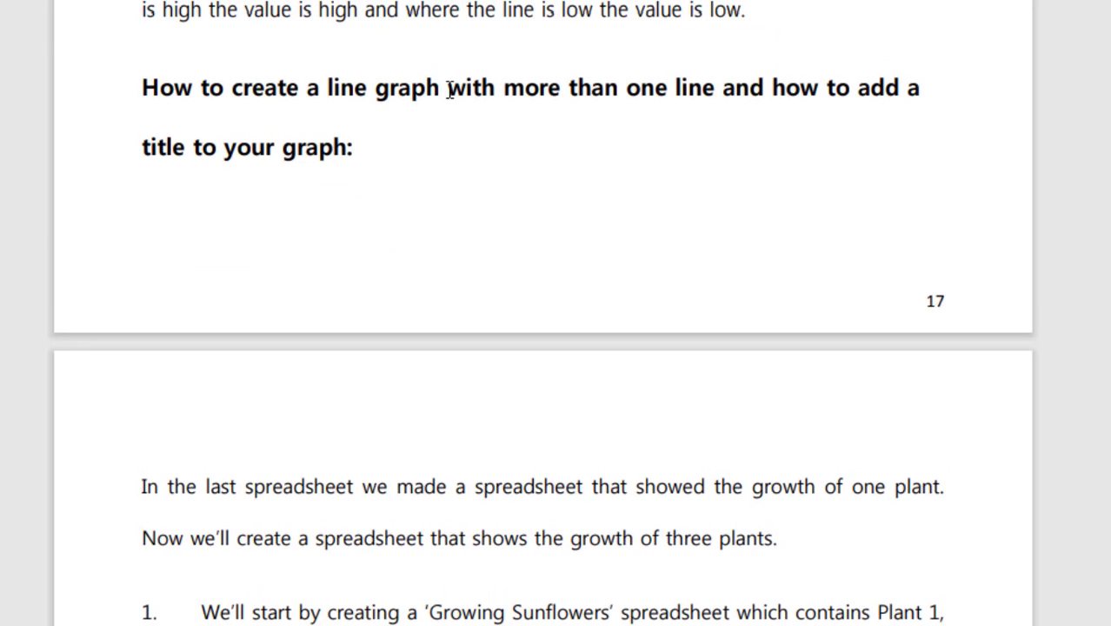
pyautogui.moveTo(441, 90); pyautogui.dragTo(722, 90)
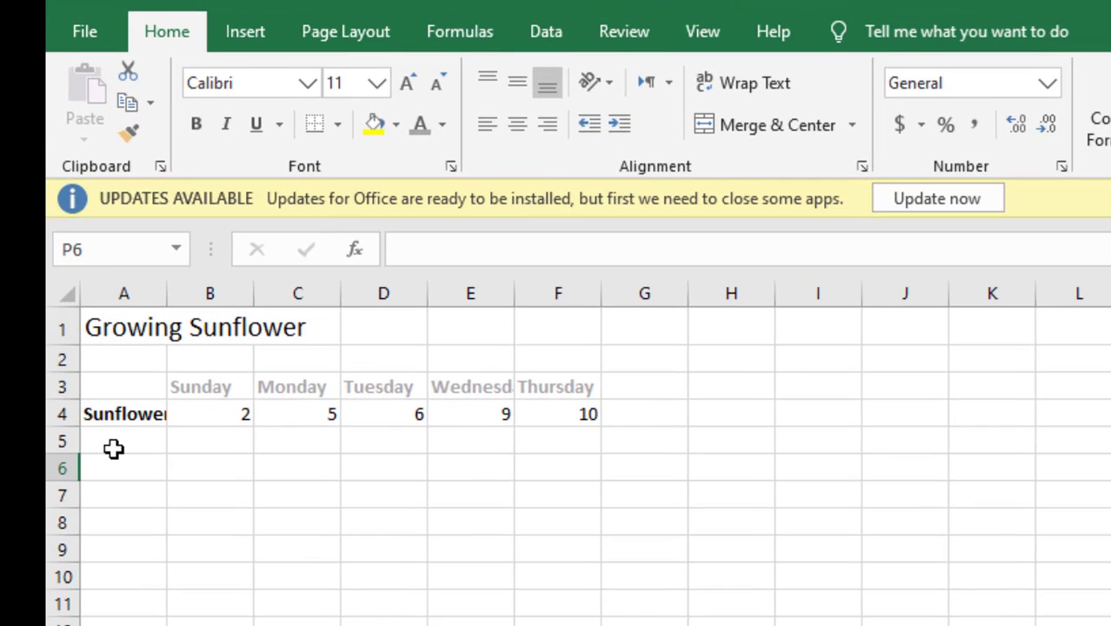
# Return to the Excel workbook and widen column A enough to fit the Sunflower label in A4
pyautogui.click(136, 441)
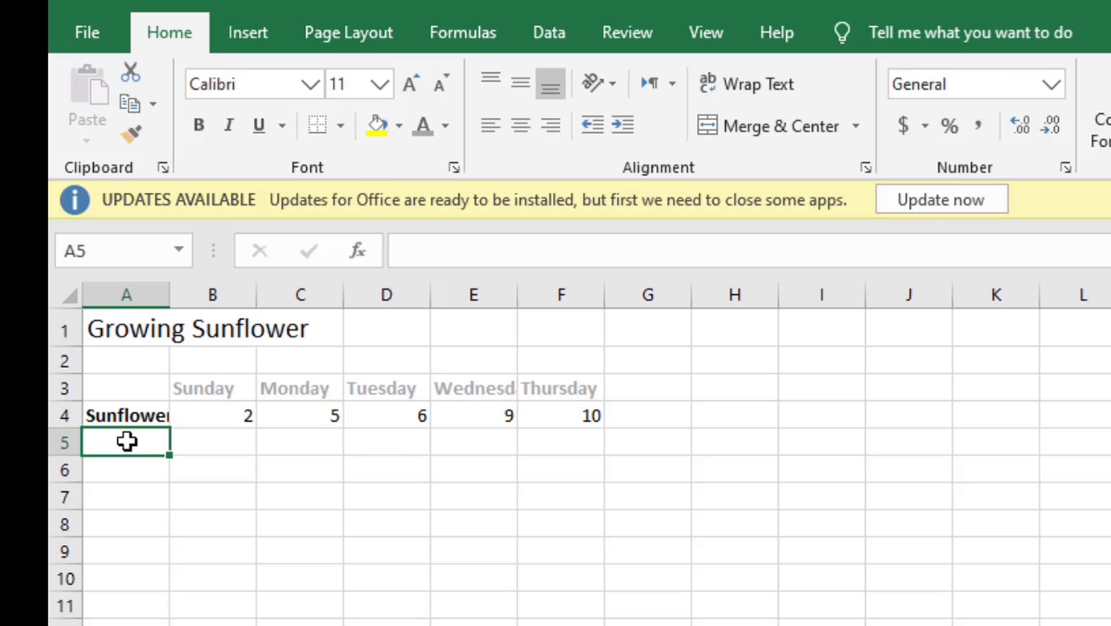
pyautogui.click(128, 466)
pyautogui.click(134, 435)
pyautogui.click(129, 416)
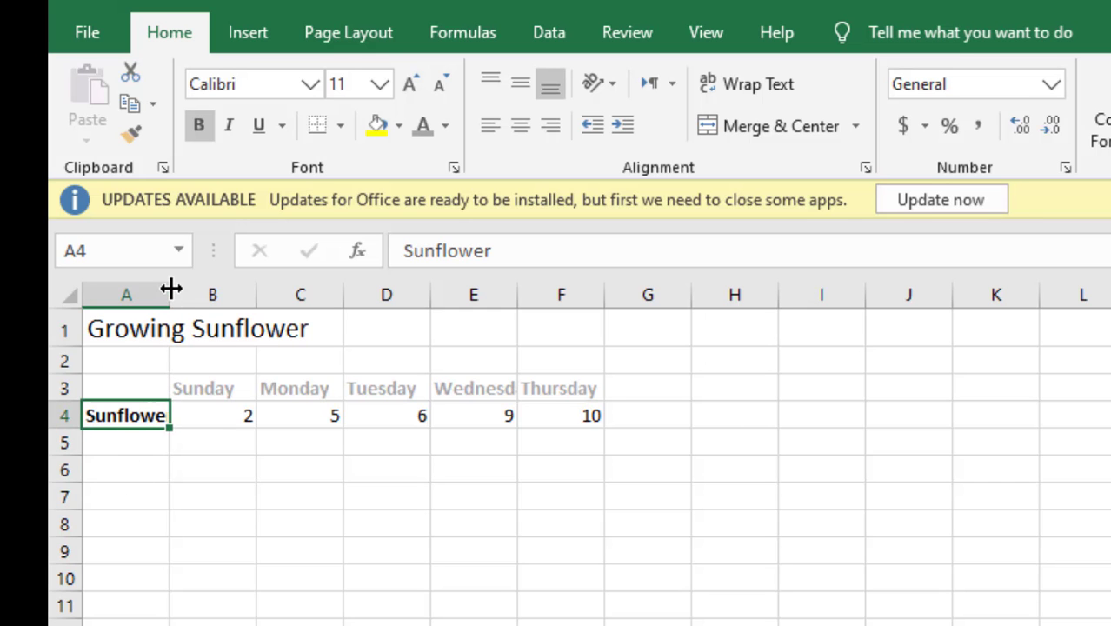
pyautogui.moveTo(170, 289); pyautogui.dragTo(195, 287)
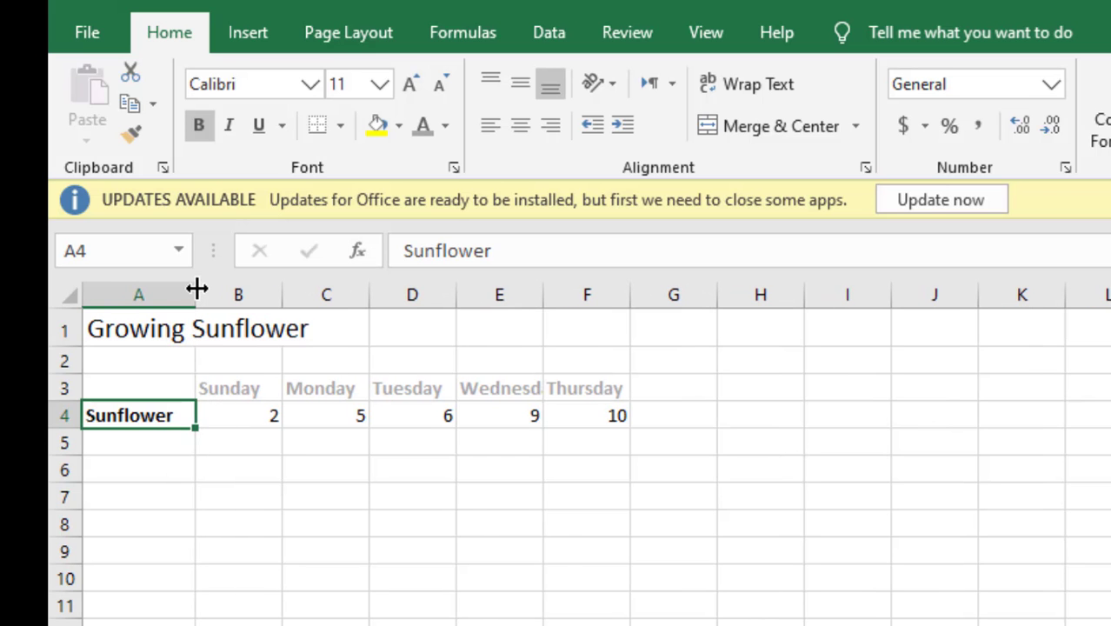
# Enter the row labels "Orange tree" in A5 and "Palm tree" in A6 below Sunflower
pyautogui.click(140, 442)
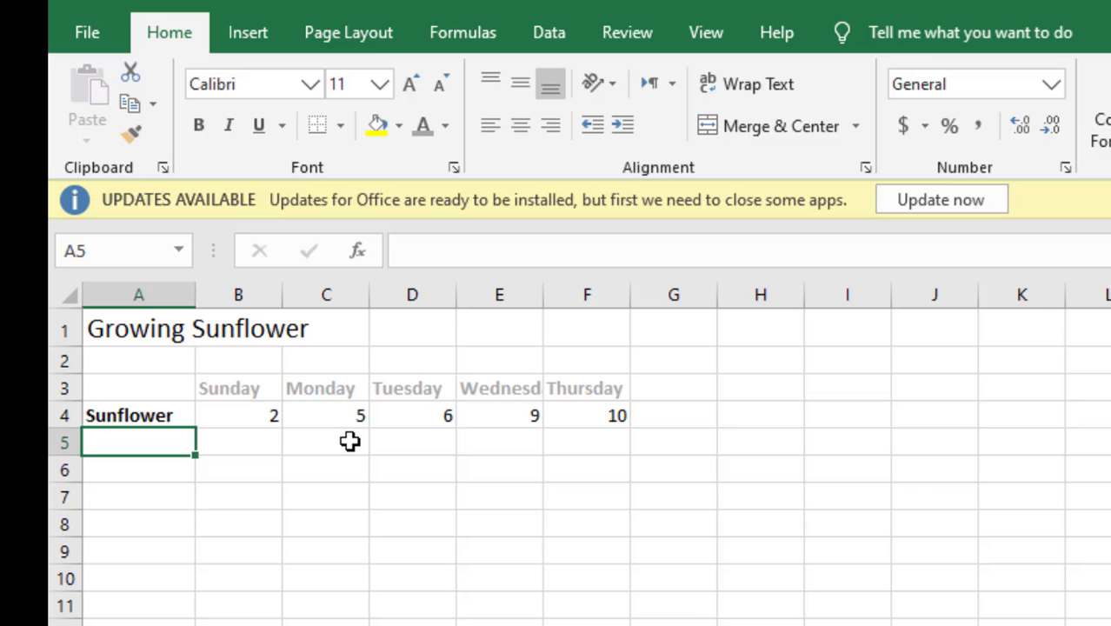
pyautogui.write('Ora')
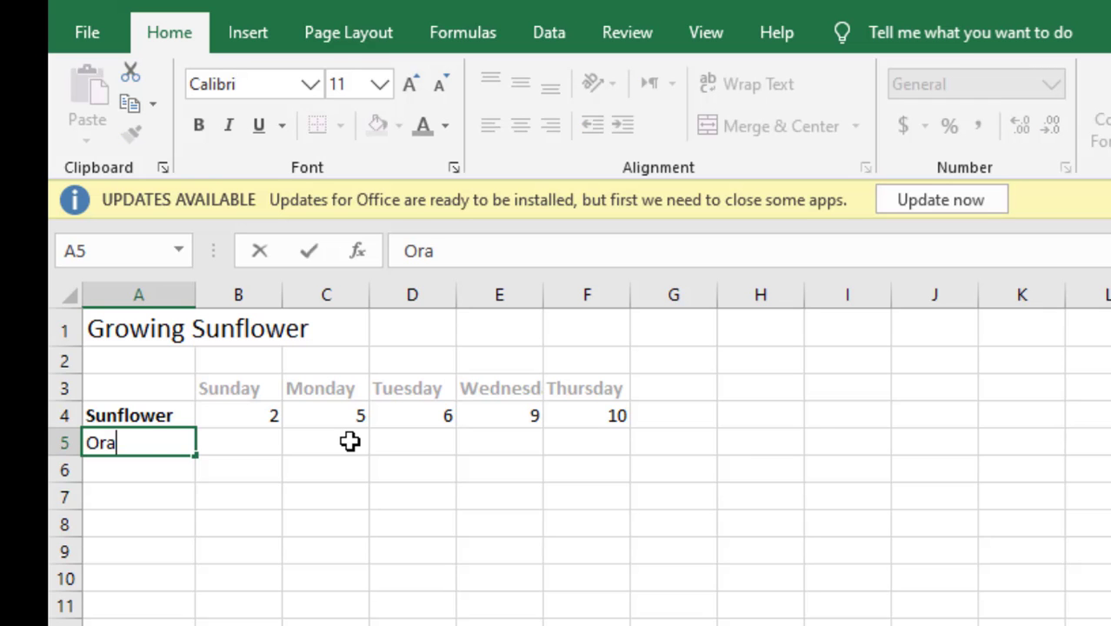
pyautogui.write('nge tree')
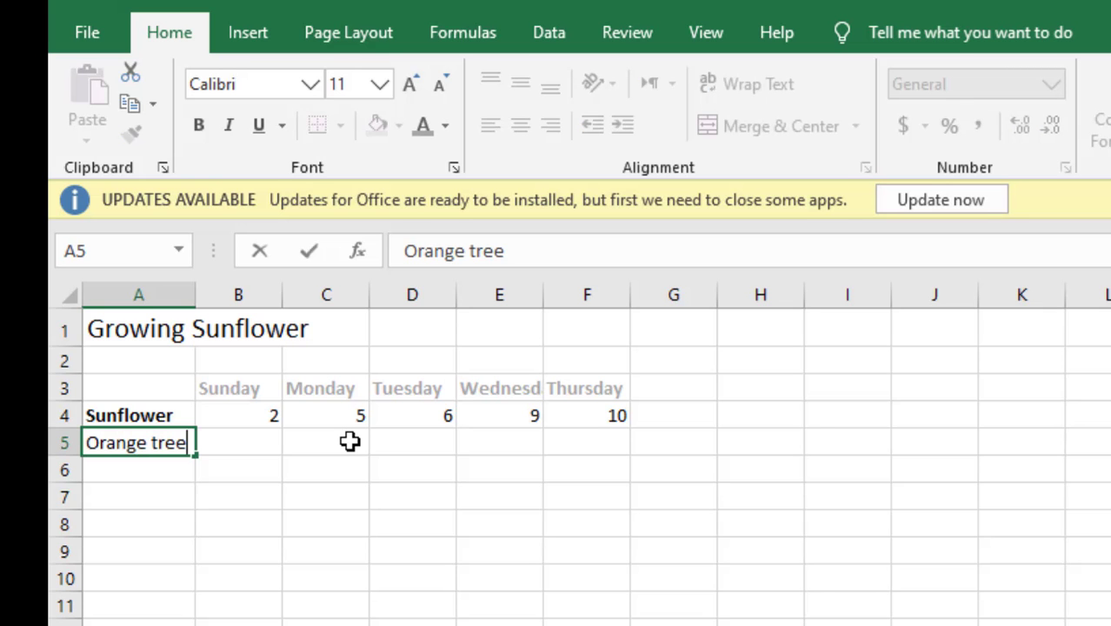
pyautogui.click(154, 472)
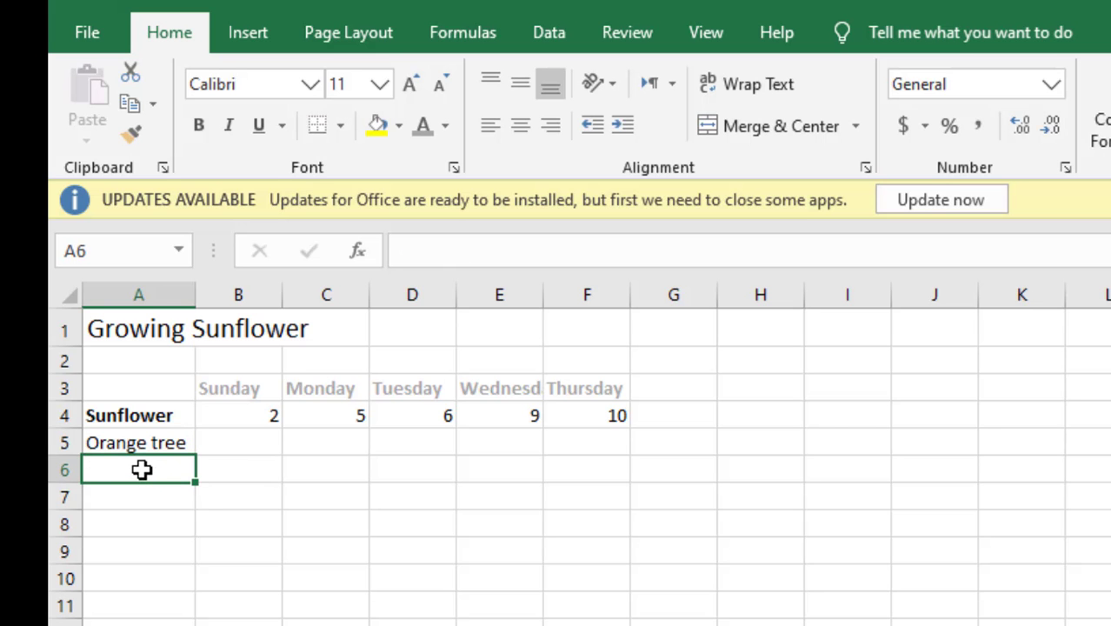
pyautogui.write('Palm')
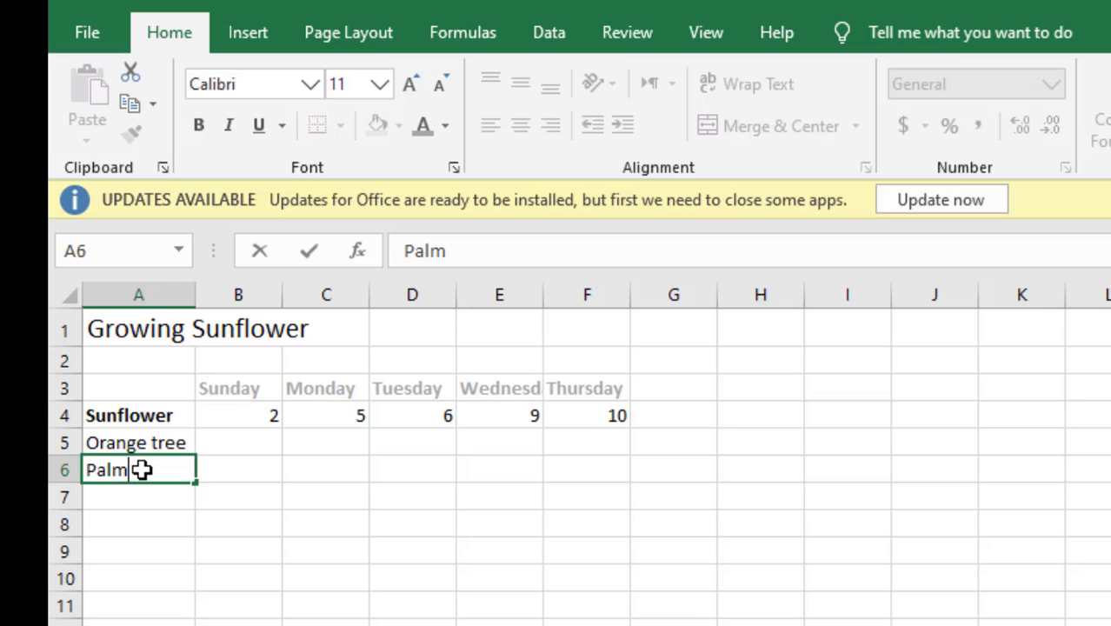
pyautogui.write(' tree')
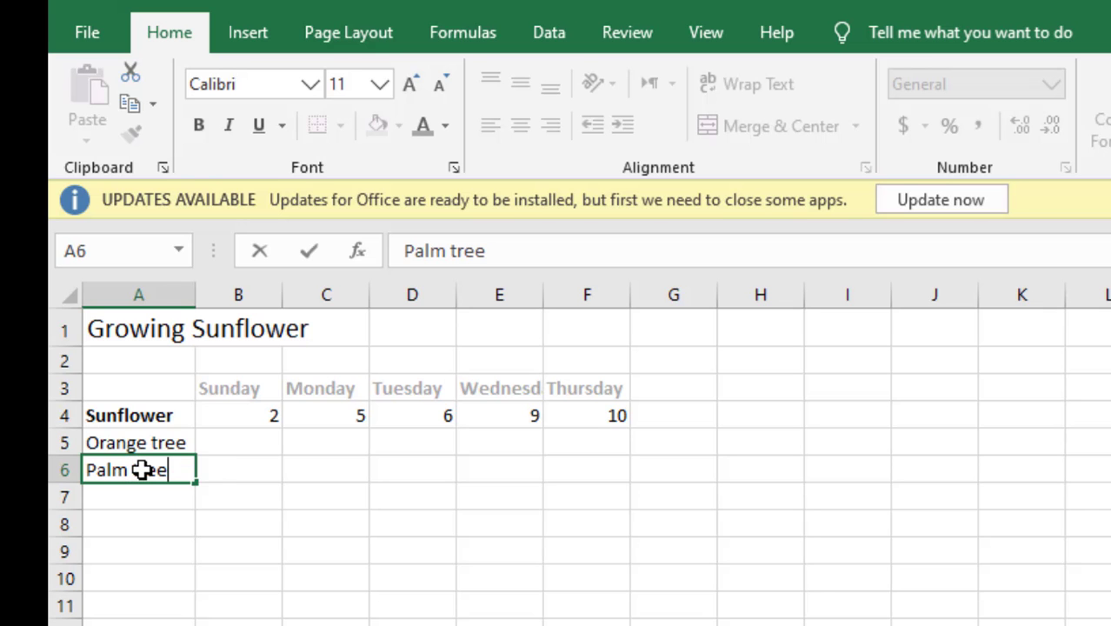
pyautogui.click(241, 444)
pyautogui.click(341, 439)
pyautogui.click(409, 445)
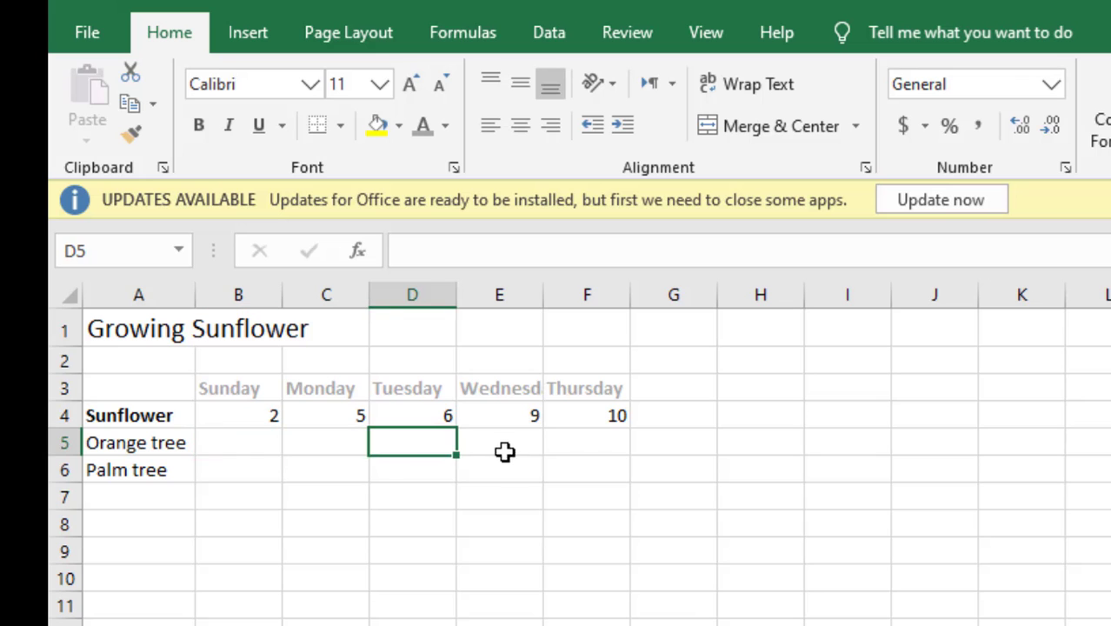
pyautogui.click(530, 448)
pyautogui.click(587, 442)
pyautogui.click(239, 468)
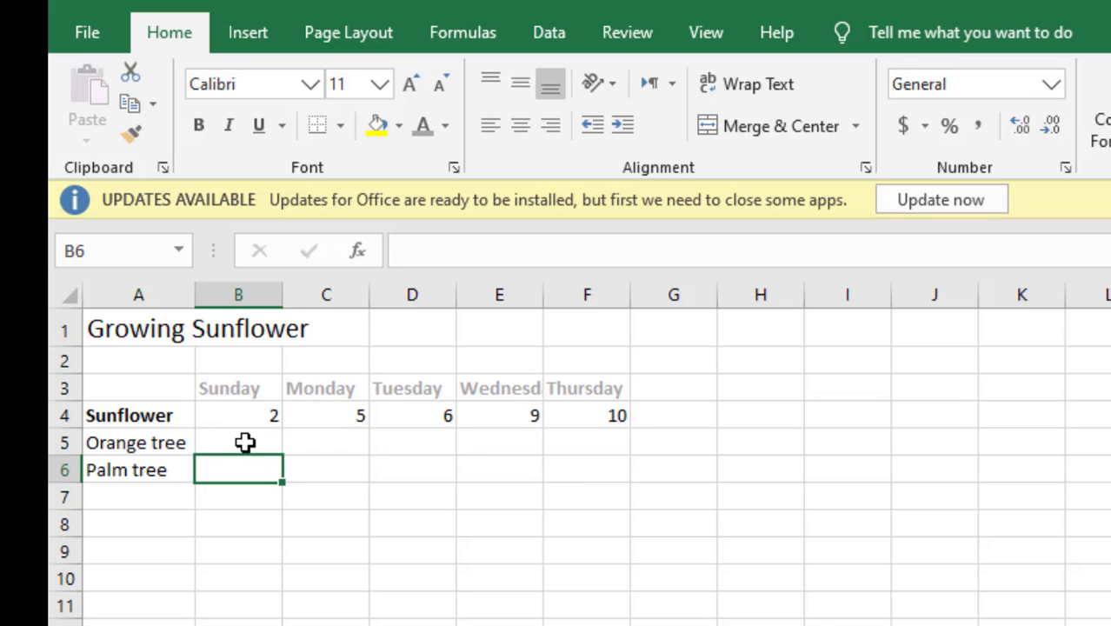
# Fill in the Orange tree row from Sunday to Thursday with 3, 6, 8, 10 and 12
pyautogui.click(245, 444)
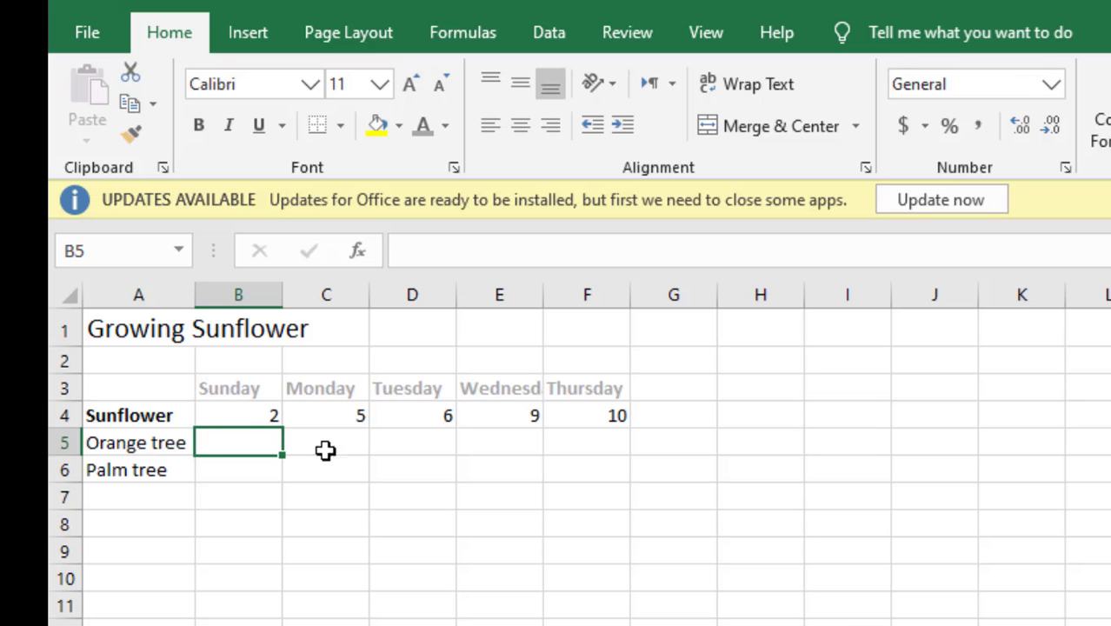
pyautogui.write('3')
pyautogui.click(338, 445)
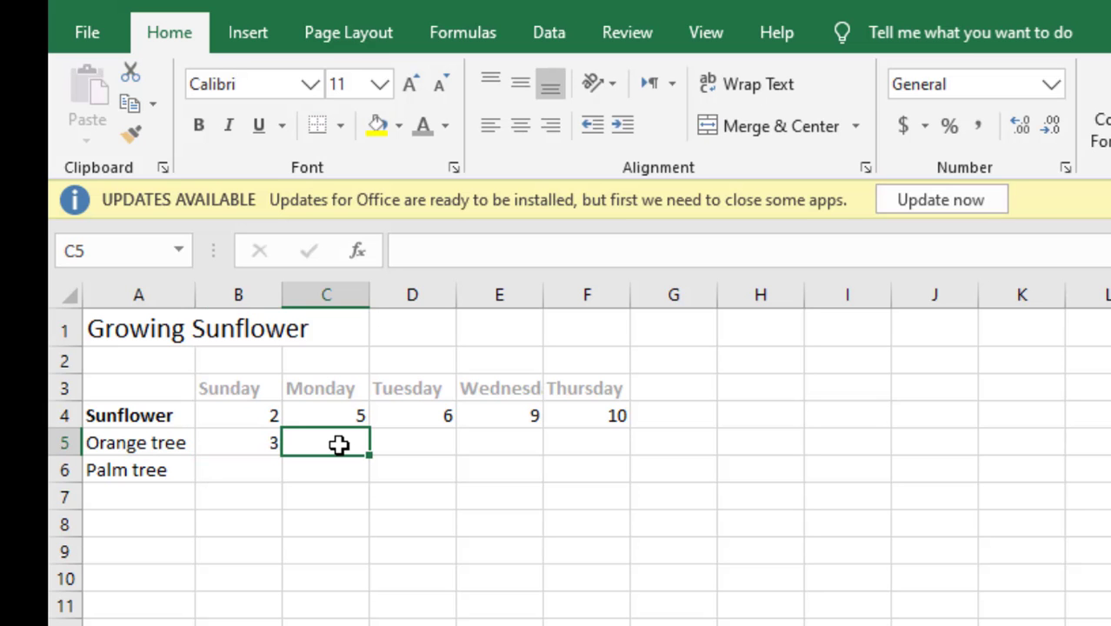
pyautogui.write('6')
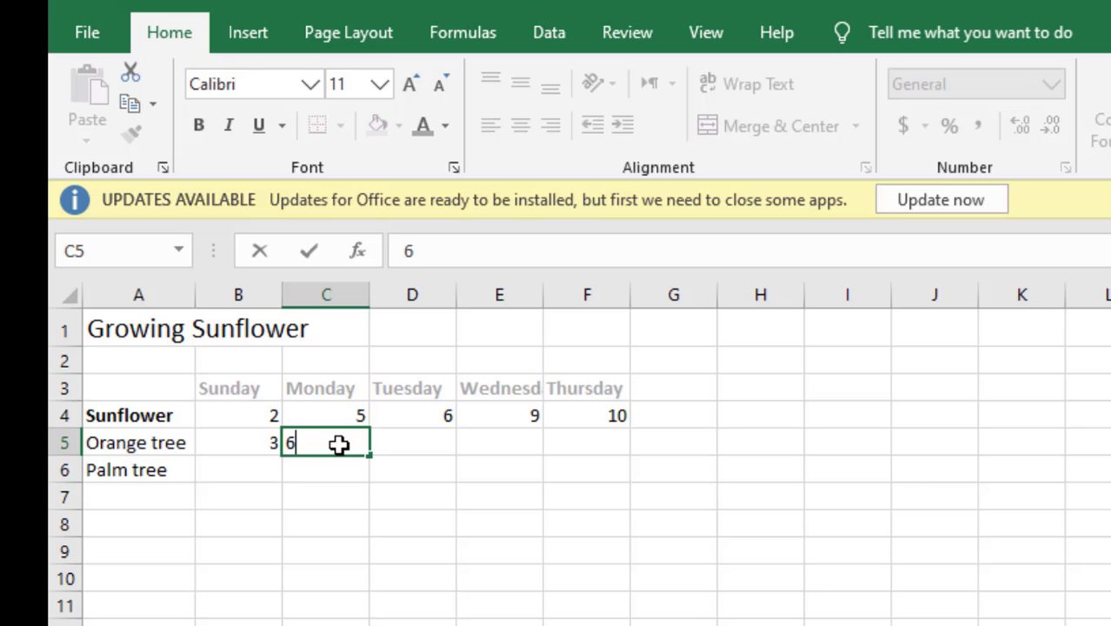
pyautogui.click(427, 446)
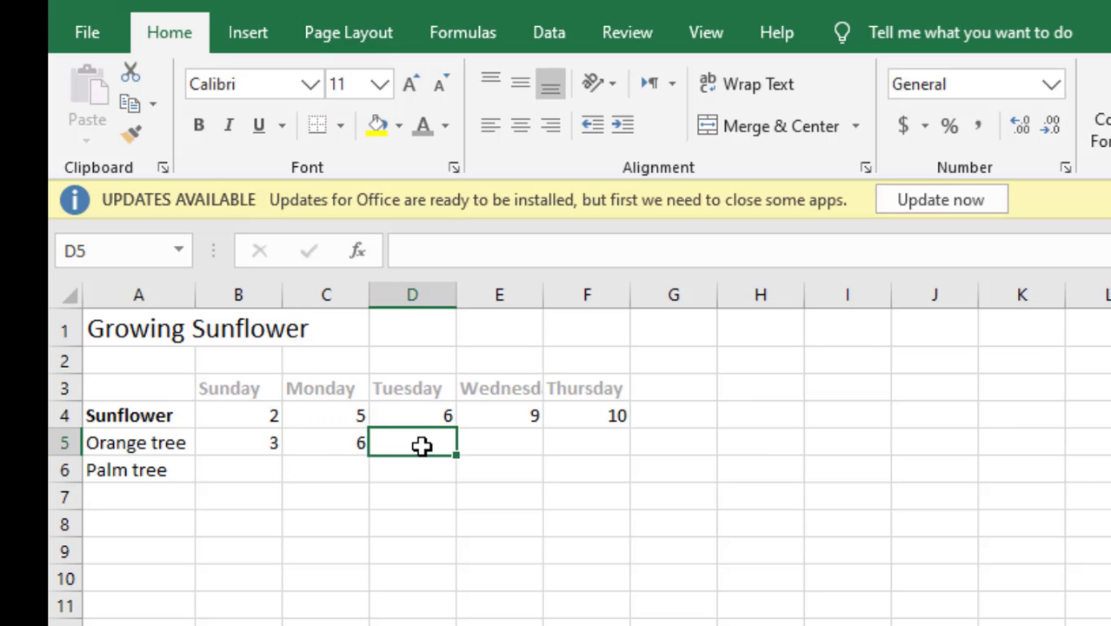
pyautogui.write('8')
pyautogui.click(495, 443)
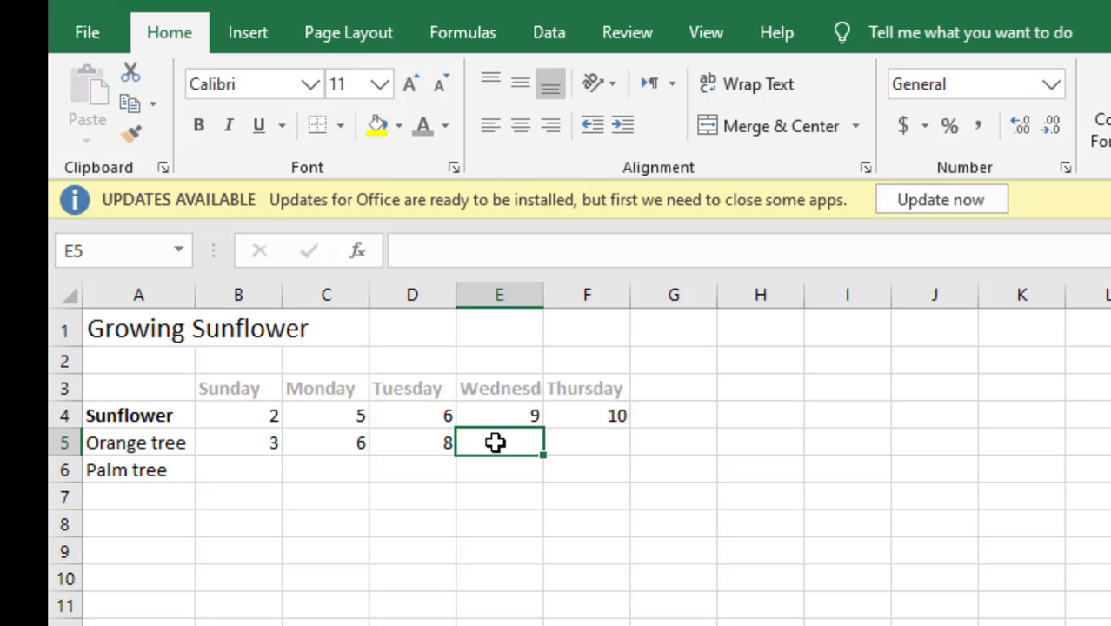
pyautogui.write('10')
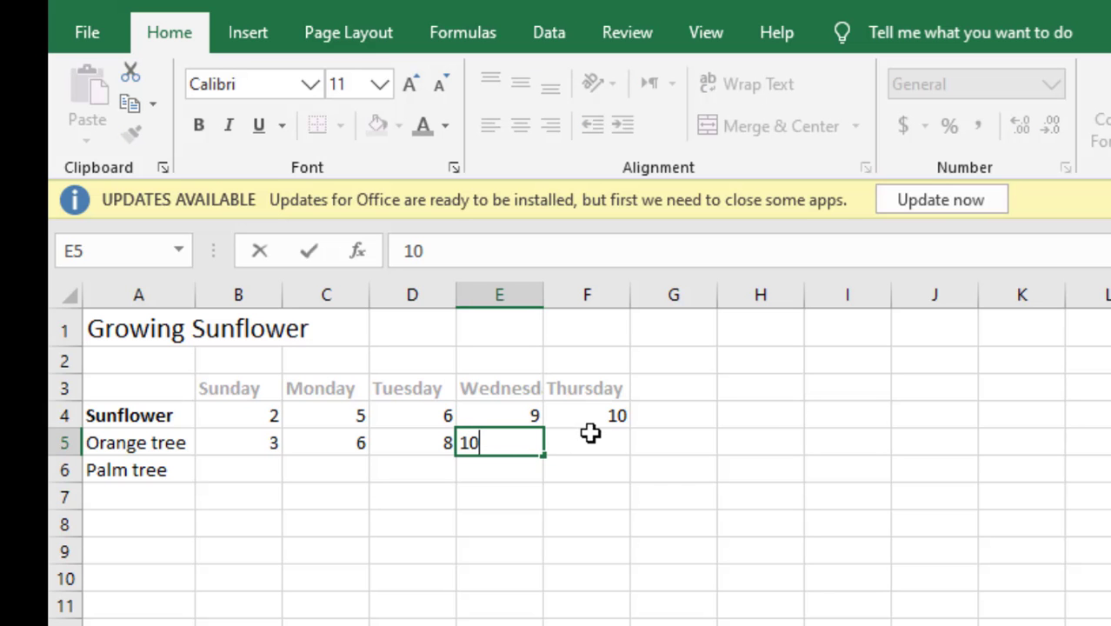
pyautogui.click(588, 445)
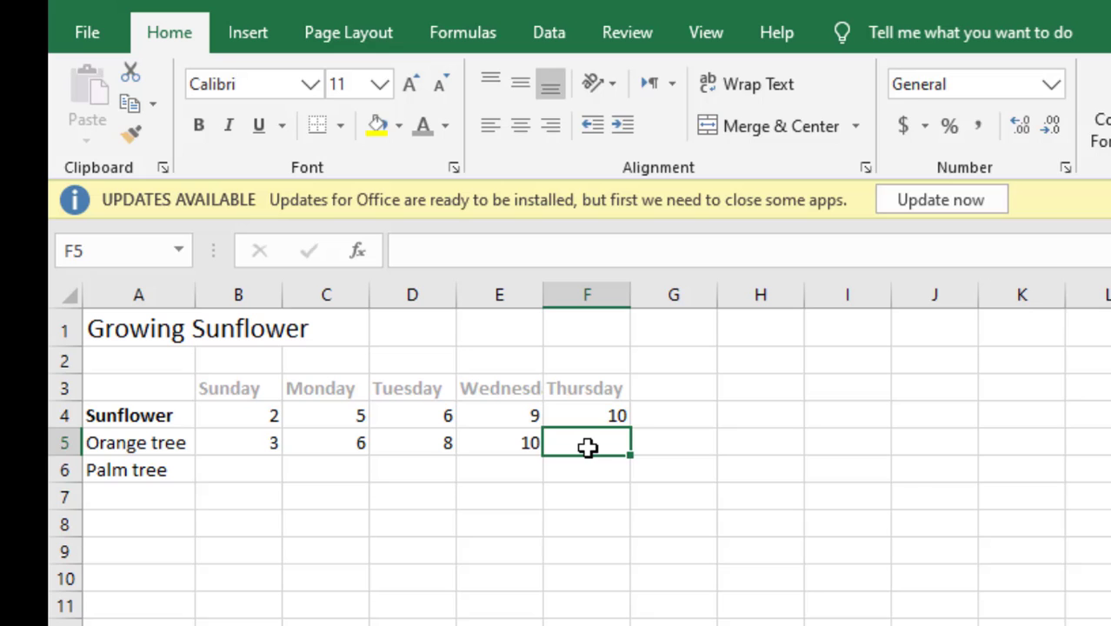
pyautogui.write('12')
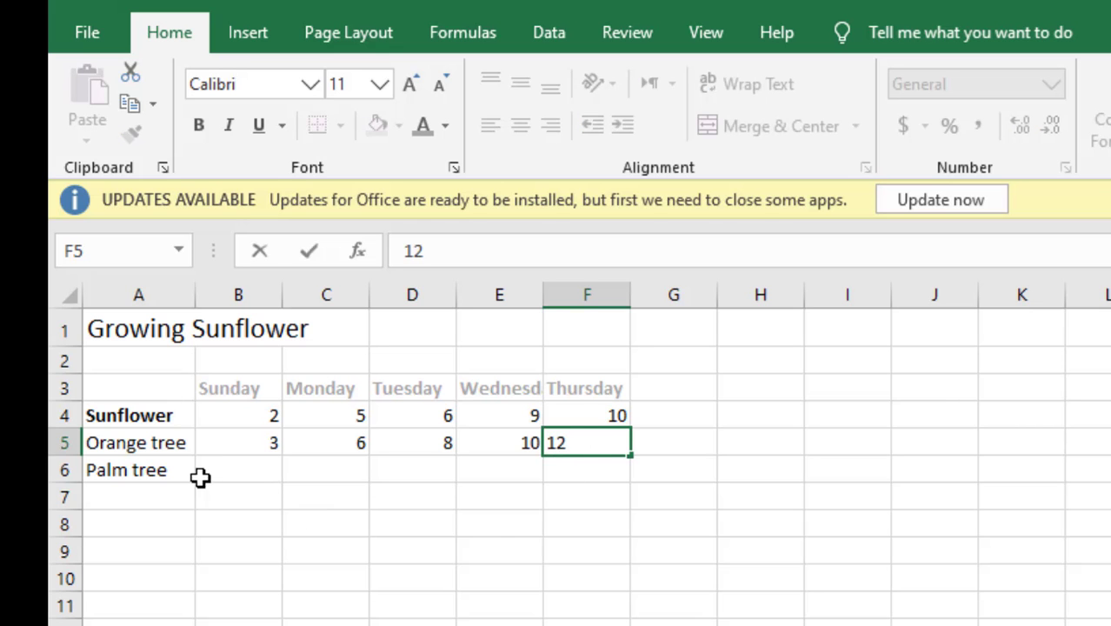
# Fill in the Palm tree row from Sunday to Thursday with 1, 1, 2, 3 and 4
pyautogui.click(240, 472)
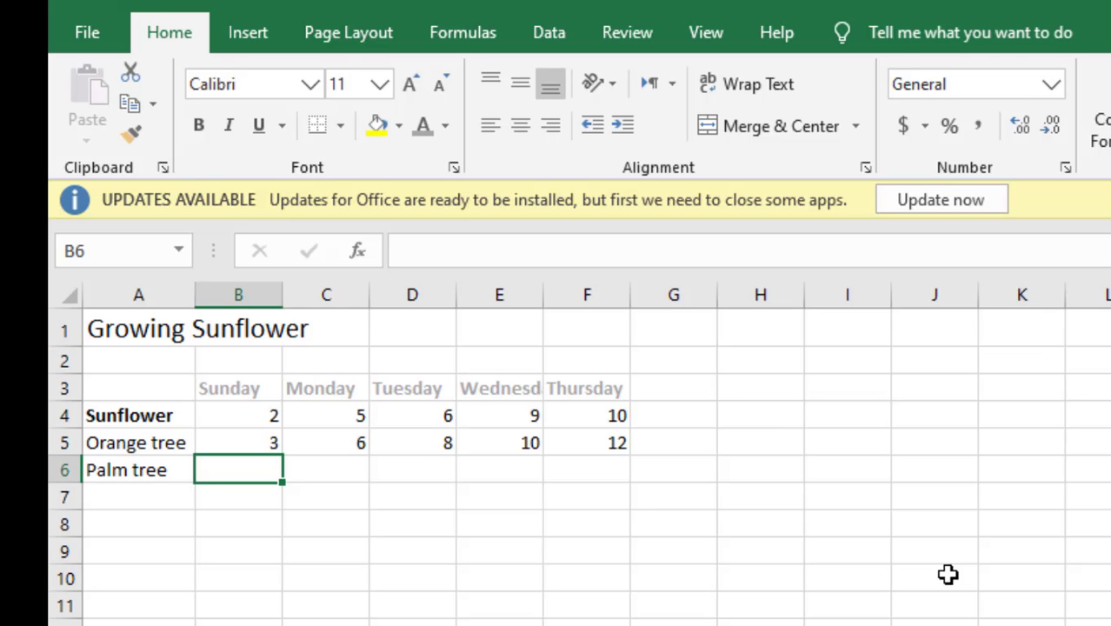
pyautogui.write('1')
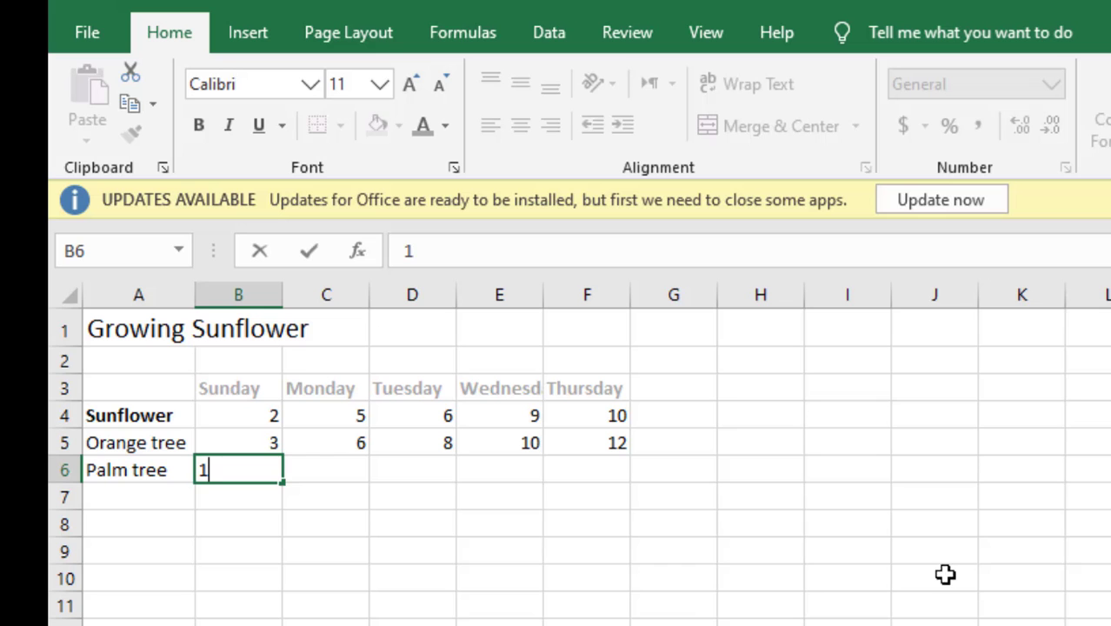
pyautogui.click(339, 463)
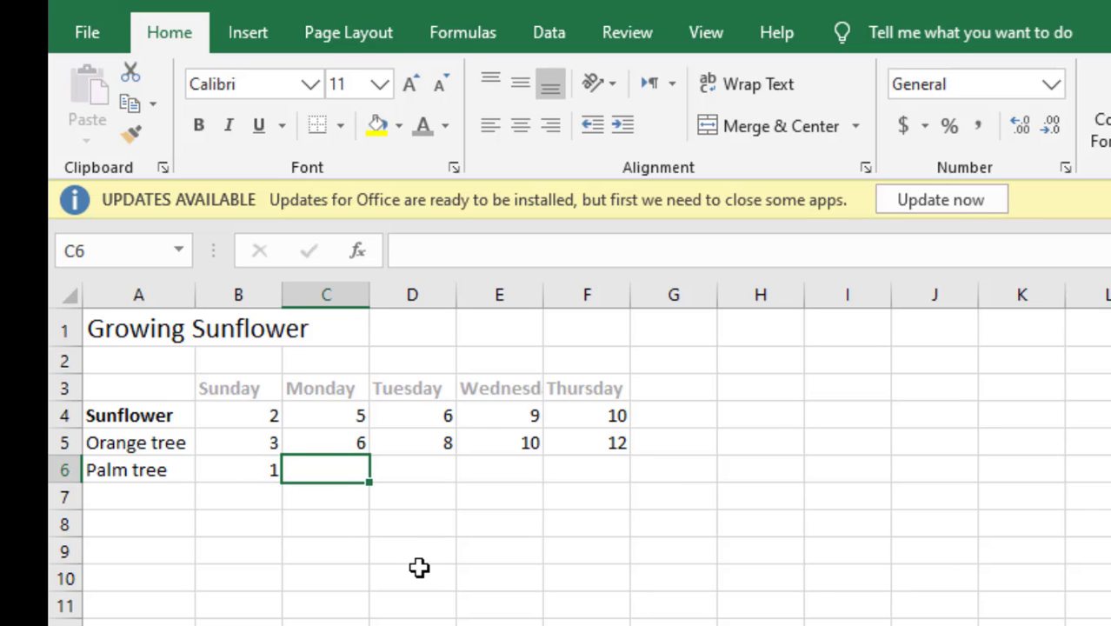
pyautogui.write('1')
pyautogui.click(411, 468)
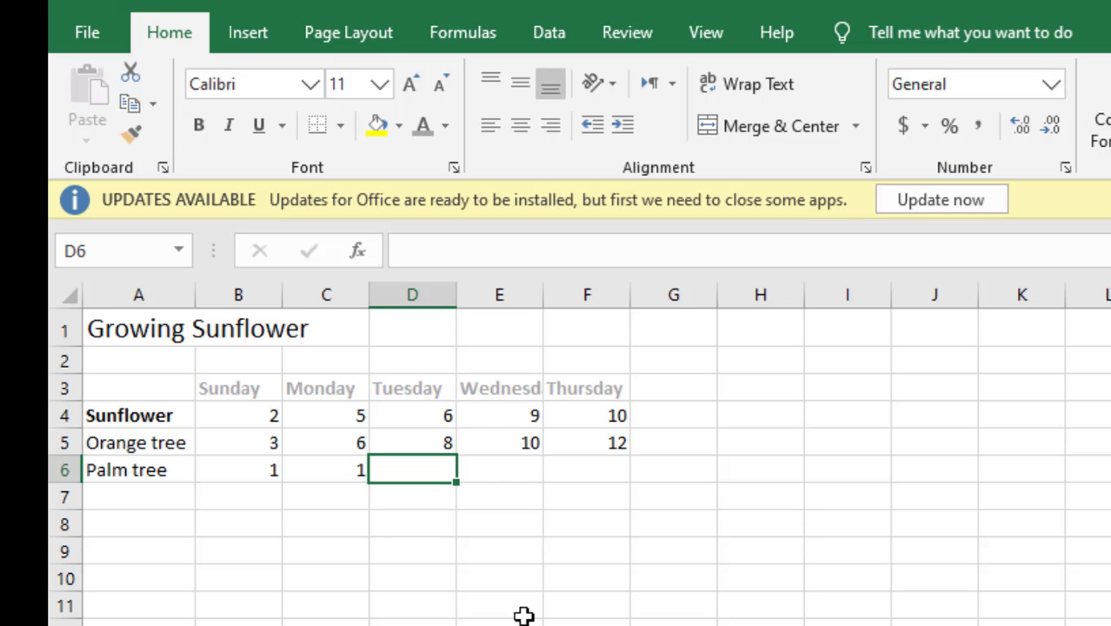
pyautogui.write('2')
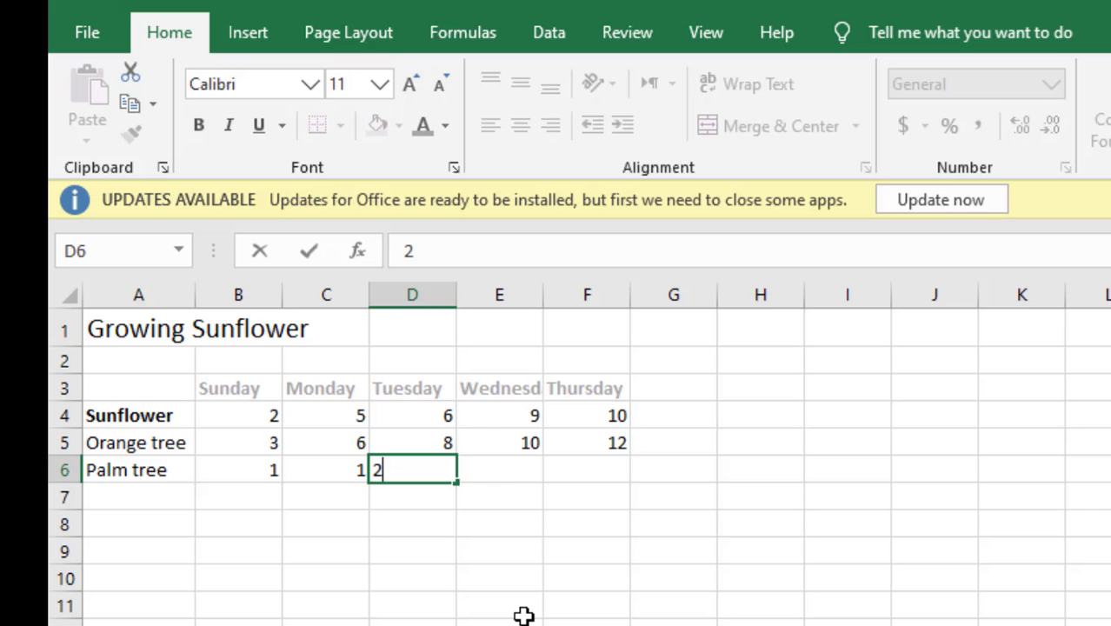
pyautogui.click(499, 469)
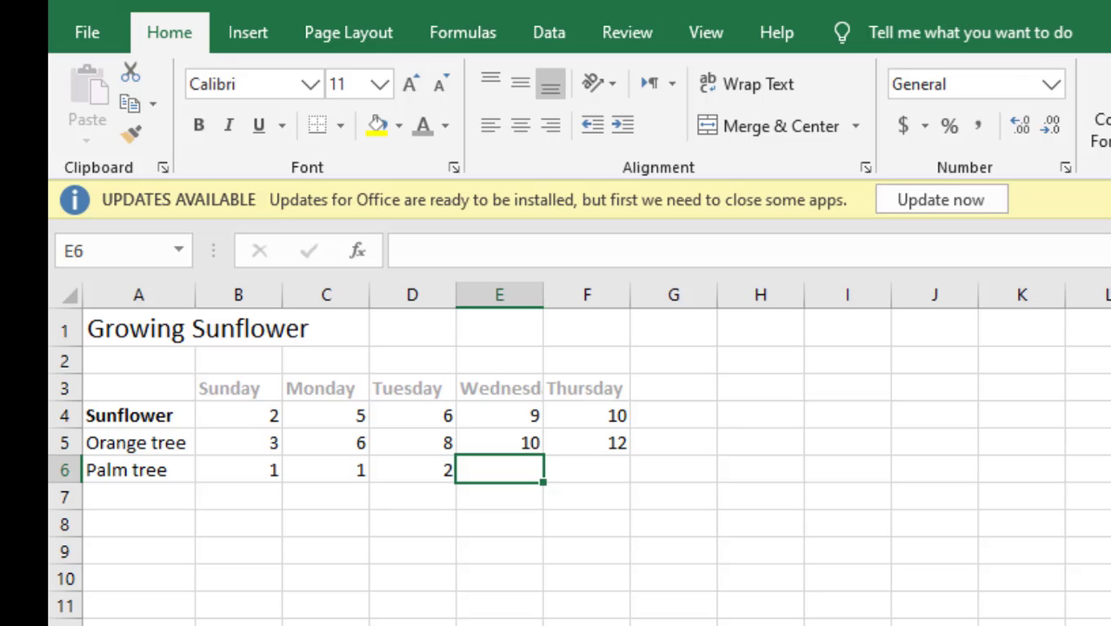
pyautogui.write('3')
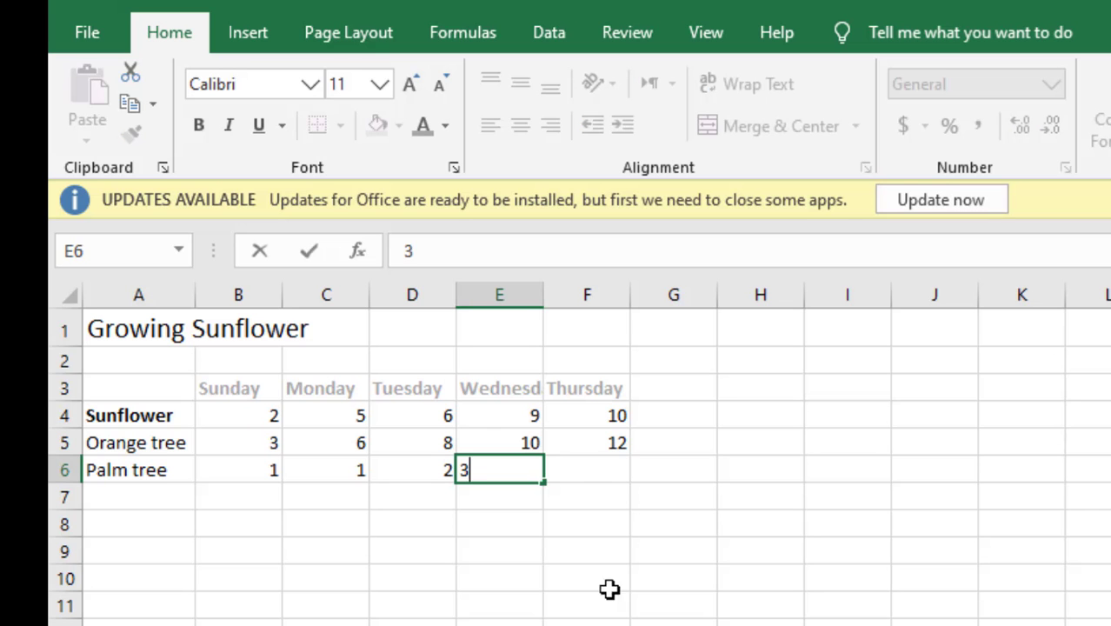
pyautogui.click(581, 474)
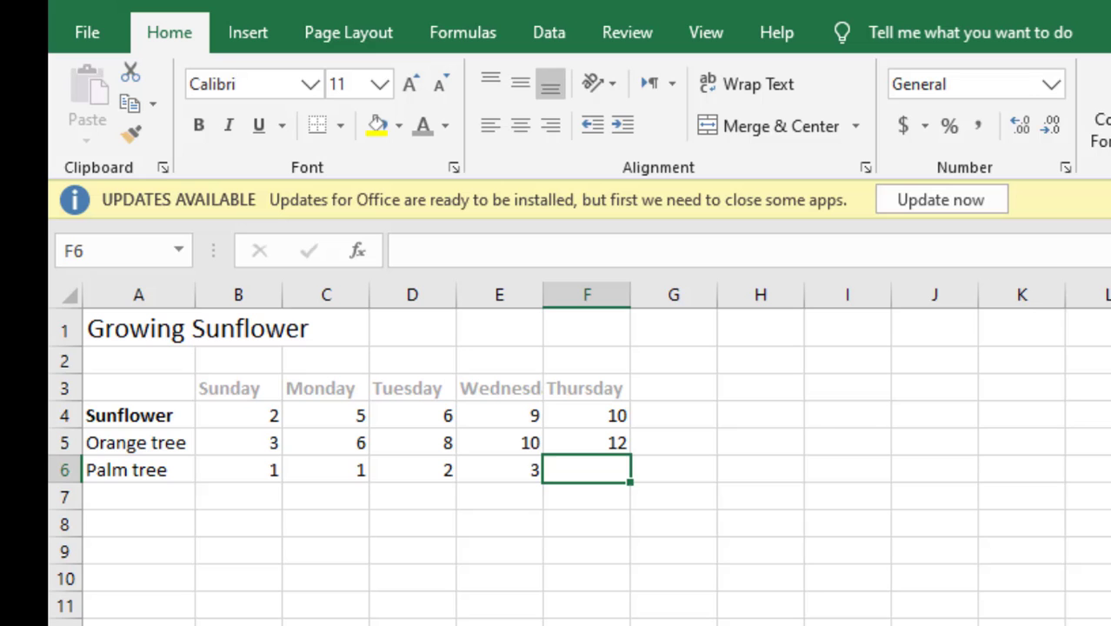
pyautogui.write('4')
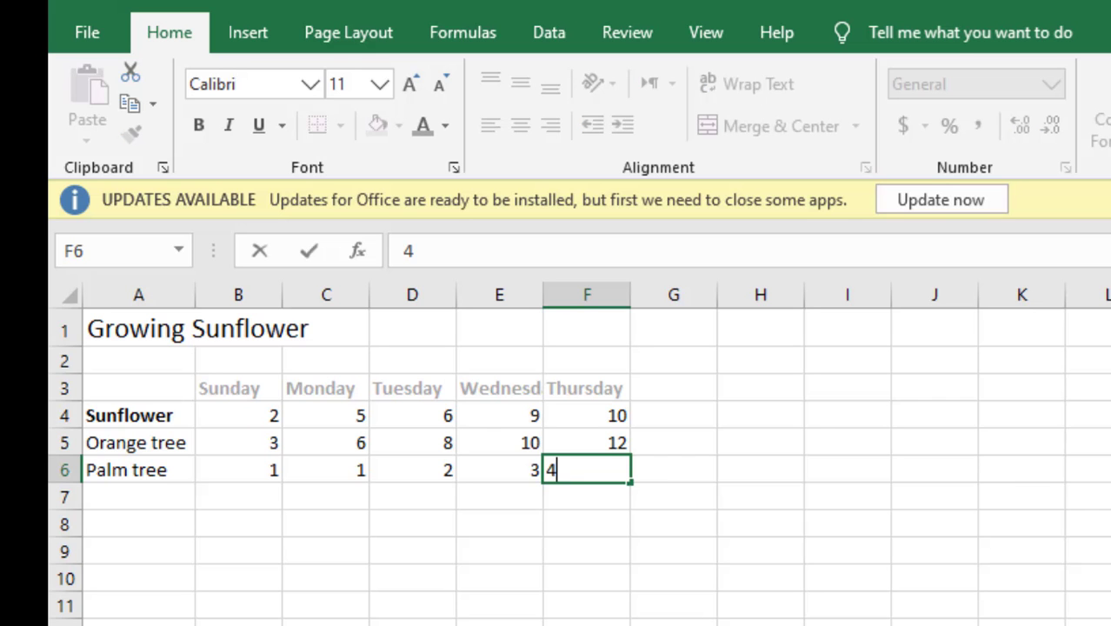
pyautogui.click(595, 508)
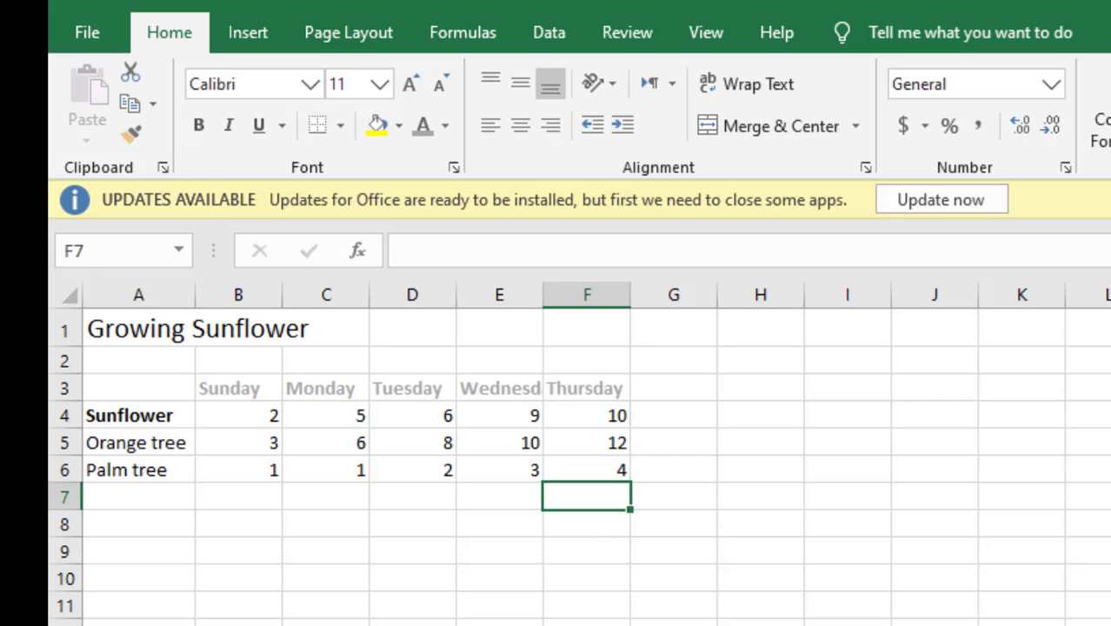
# Make all three plant labels in A4:A6 bold, matching the Sunflower label
pyautogui.moveTo(125, 418); pyautogui.dragTo(118, 469)
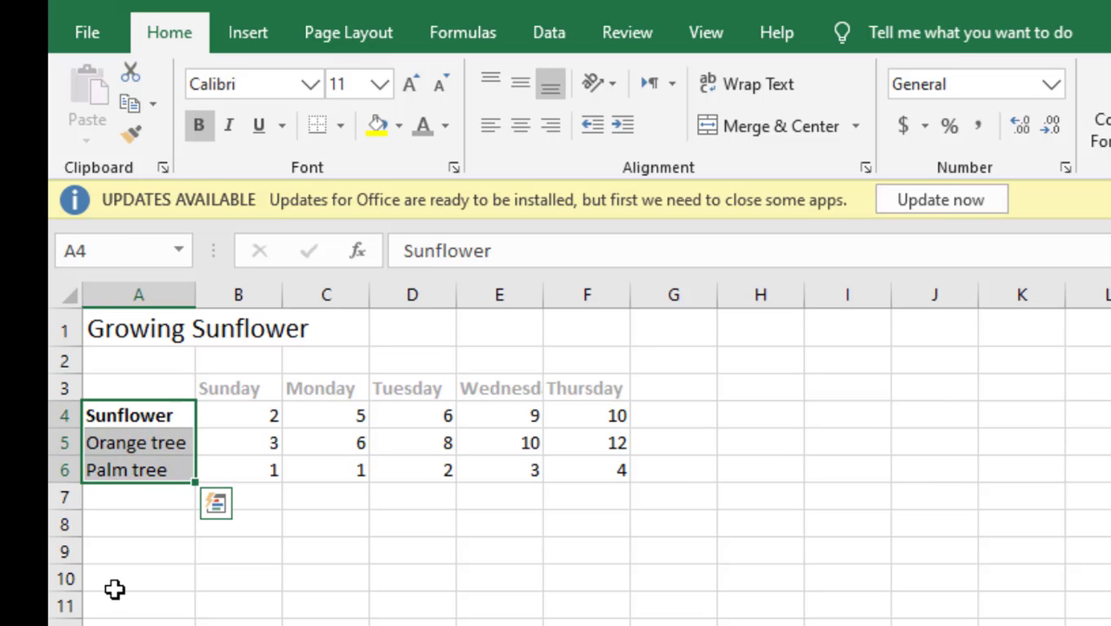
pyautogui.click(200, 125)
pyautogui.click(202, 126)
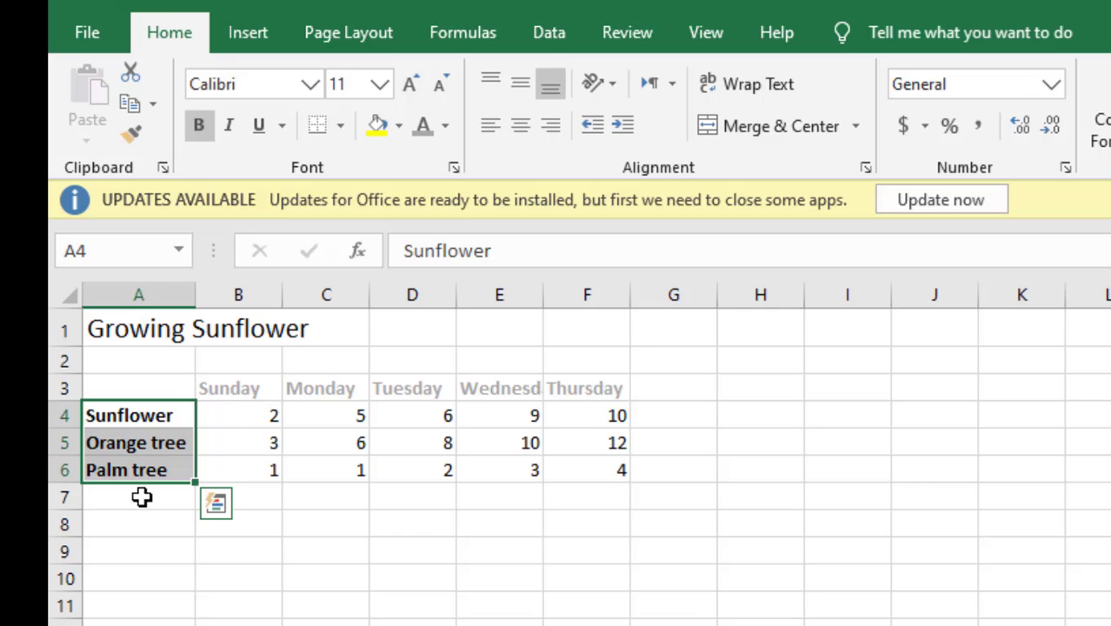
pyautogui.click(760, 625)
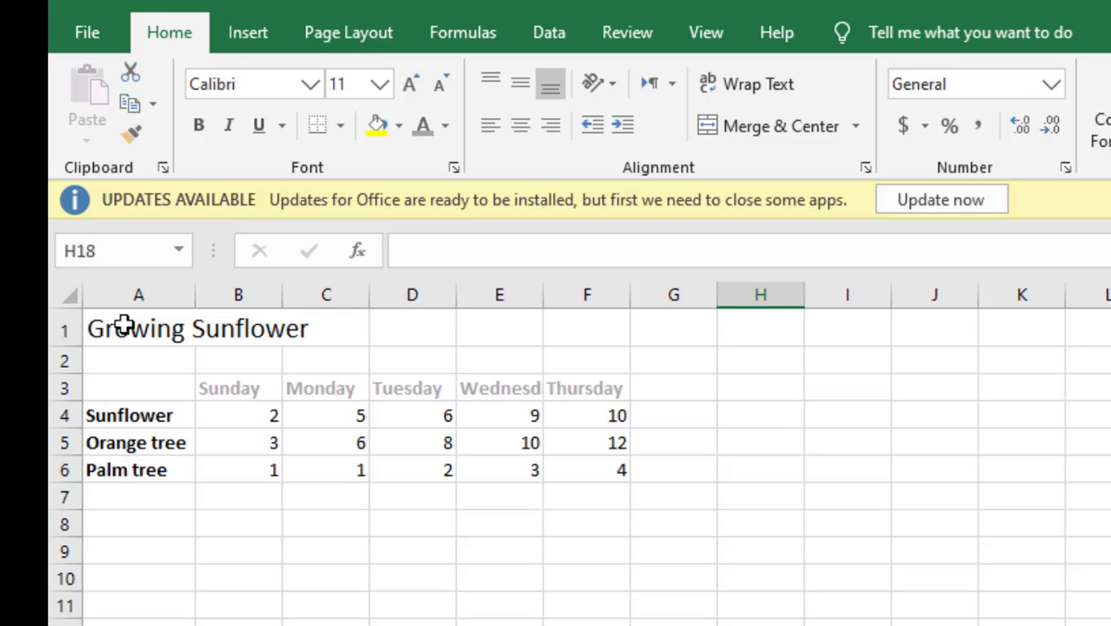
# Insert a 2-D Line chart from the whole data range A1:F6, including the heading and plant labels
pyautogui.click(124, 325)
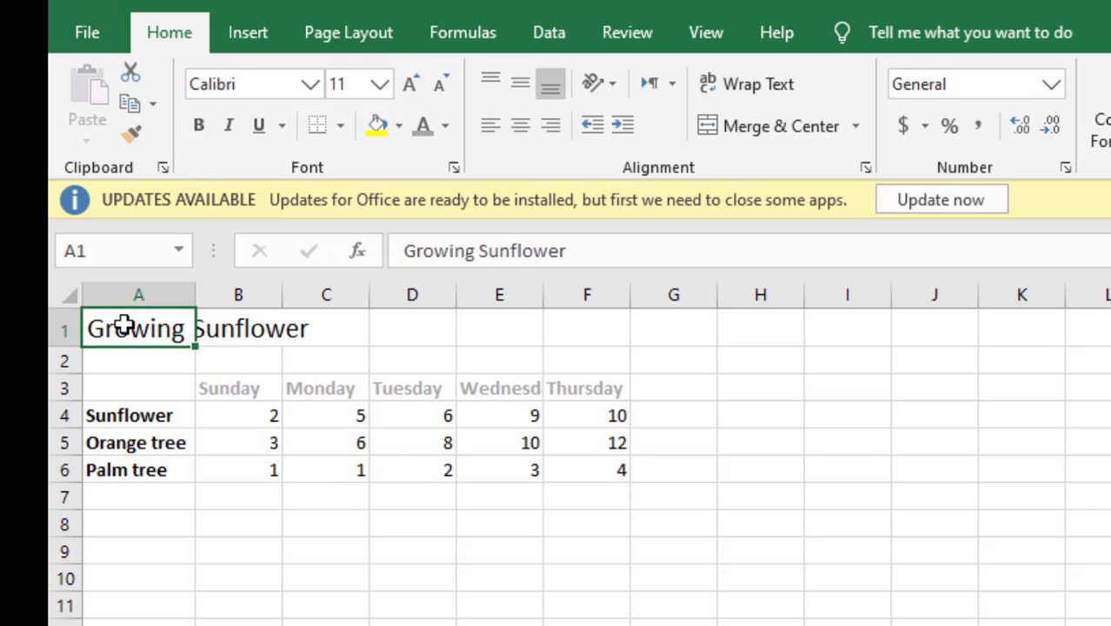
pyautogui.moveTo(125, 324); pyautogui.dragTo(608, 470)
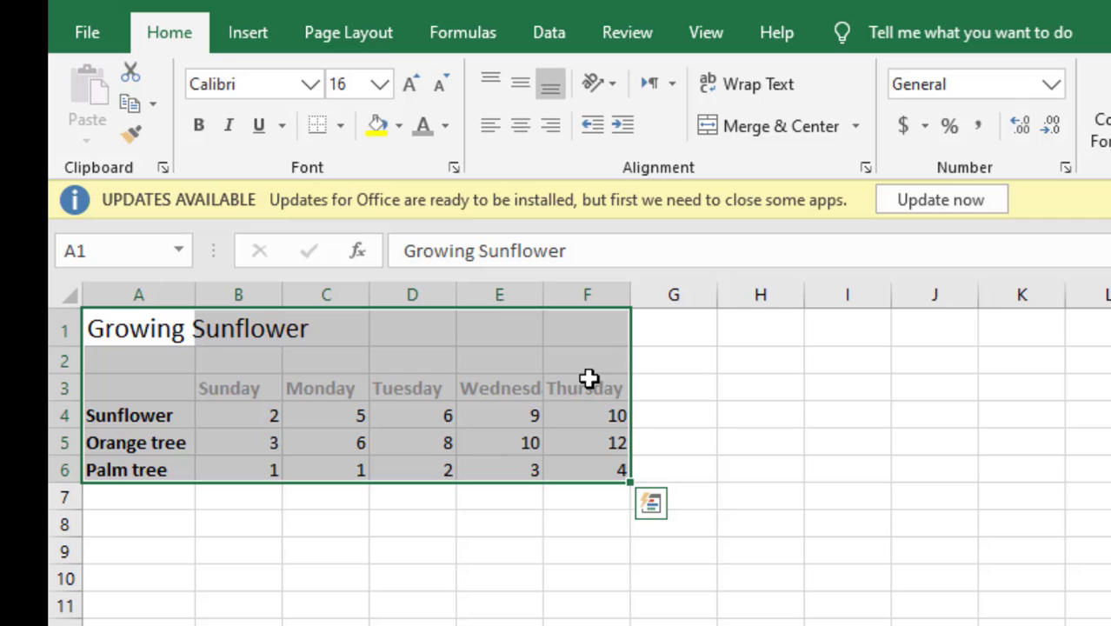
pyautogui.moveTo(560, 458)
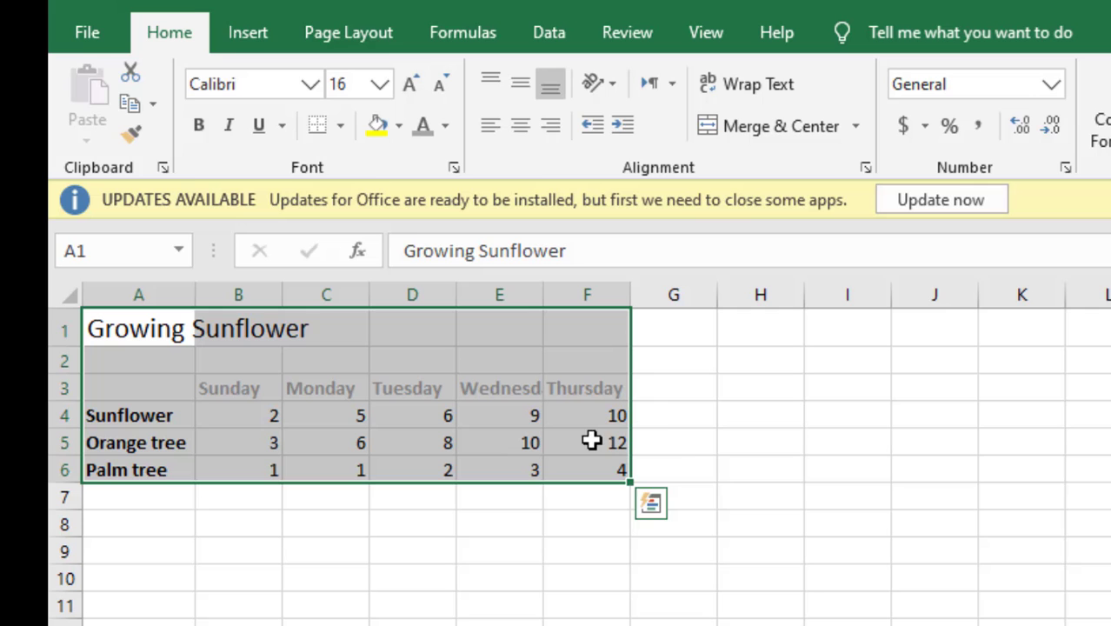
pyautogui.click(250, 42)
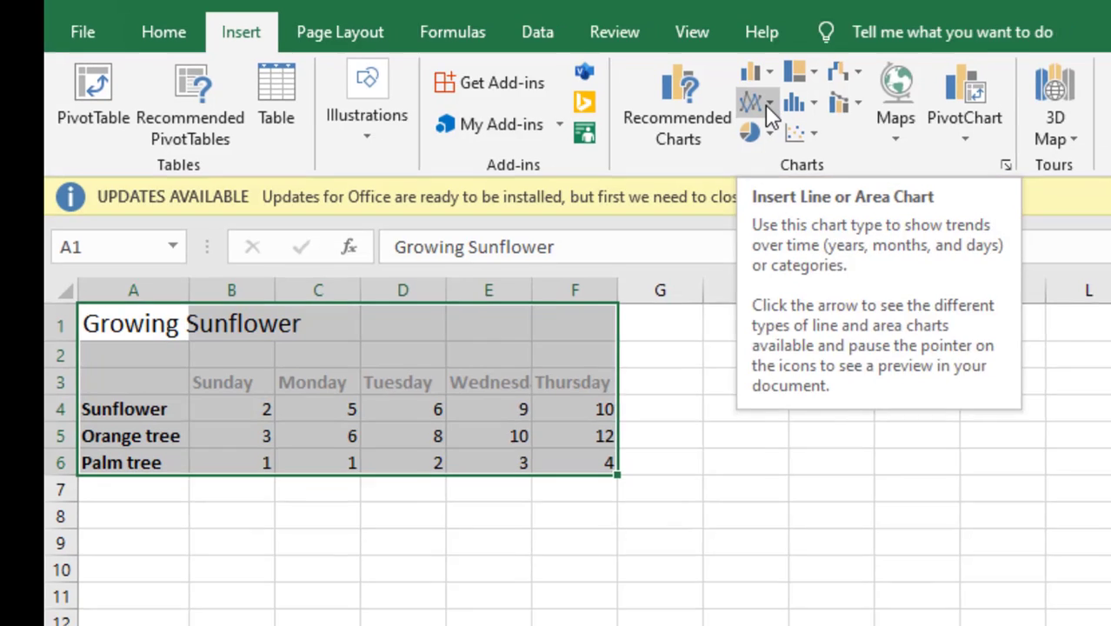
pyautogui.click(782, 105)
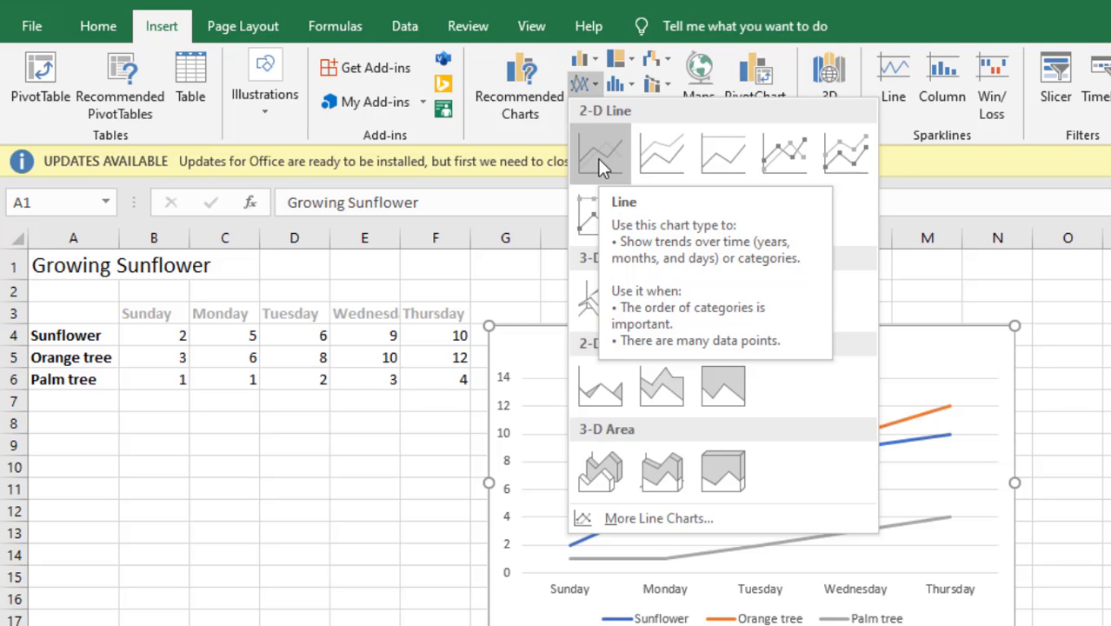
pyautogui.click(598, 159)
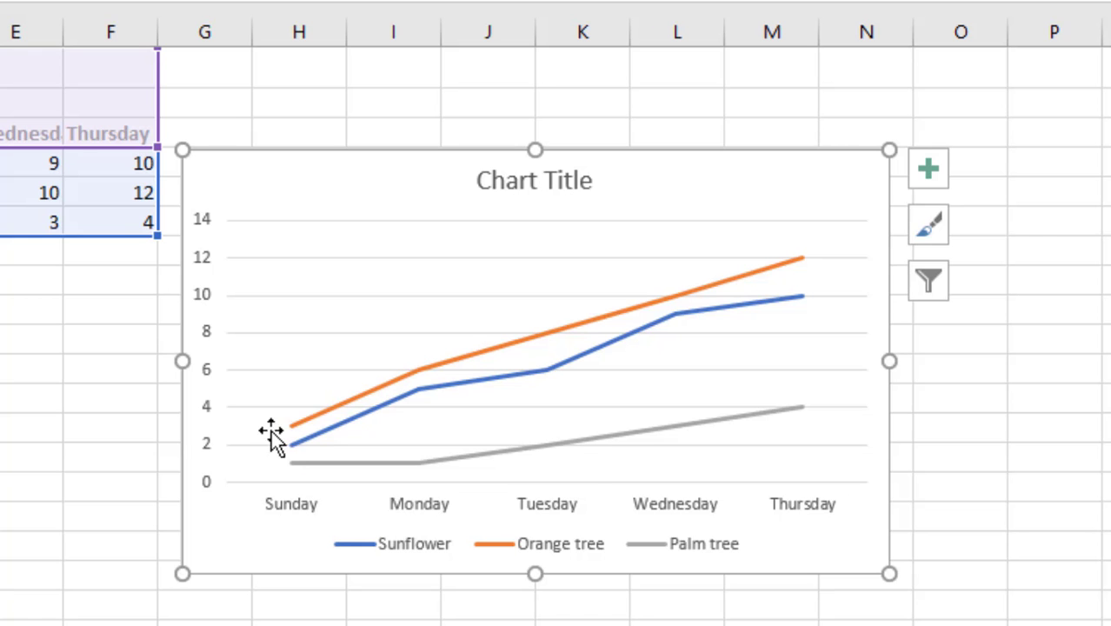
pyautogui.moveTo(295, 435)
pyautogui.press('Escape')
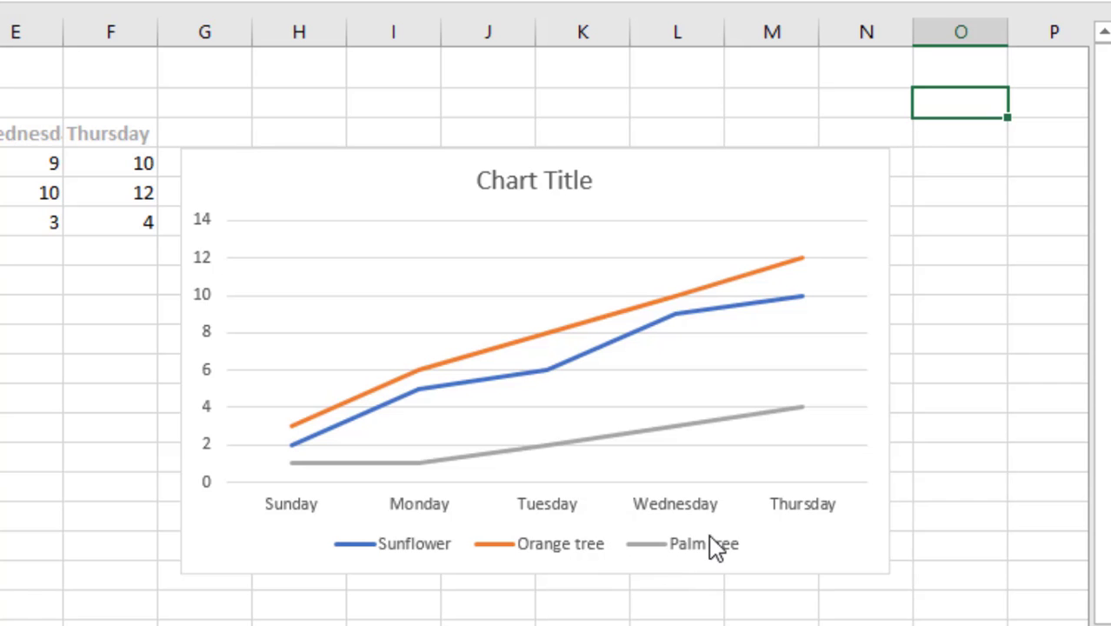
# Try the data-table quick layout on the line graph, and settle on the one with a vertical axis title and side legend
pyautogui.click(596, 278)
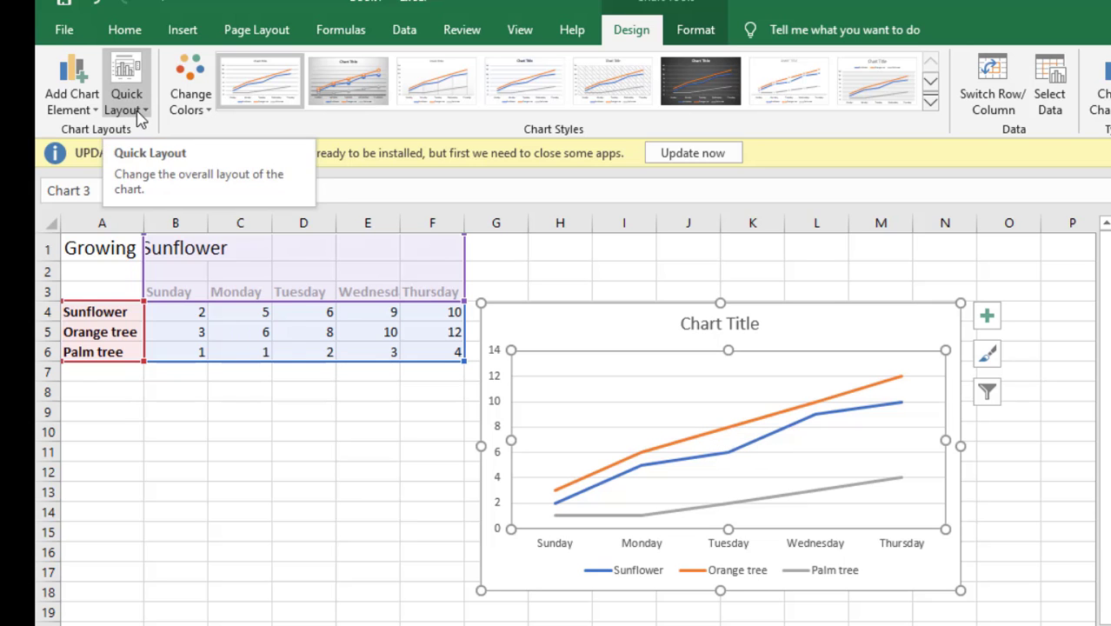
pyautogui.click(126, 102)
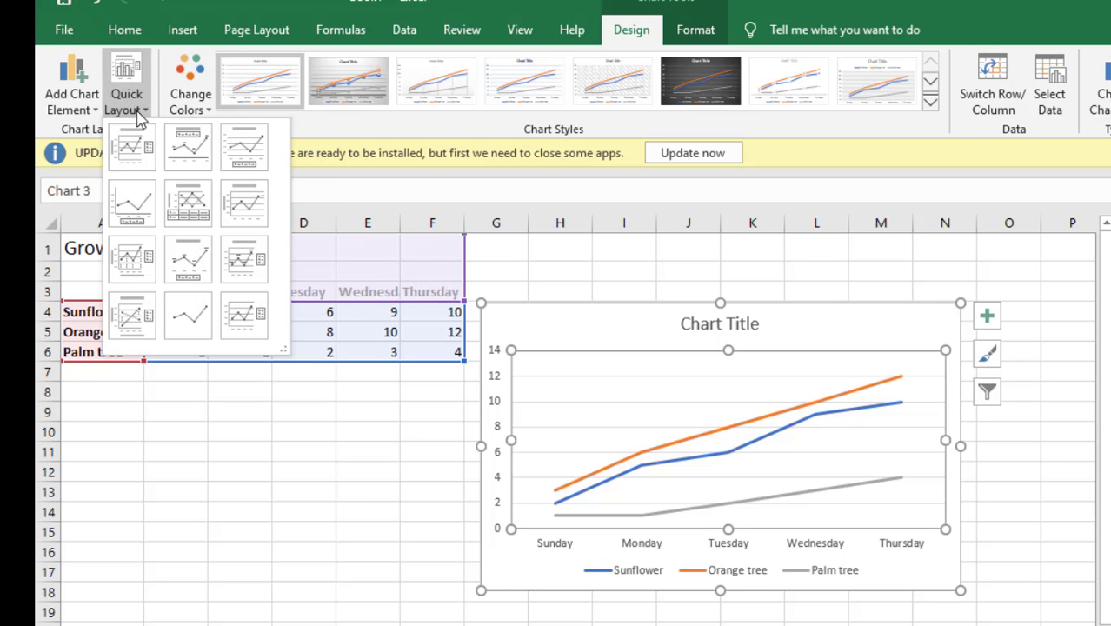
pyautogui.click(183, 209)
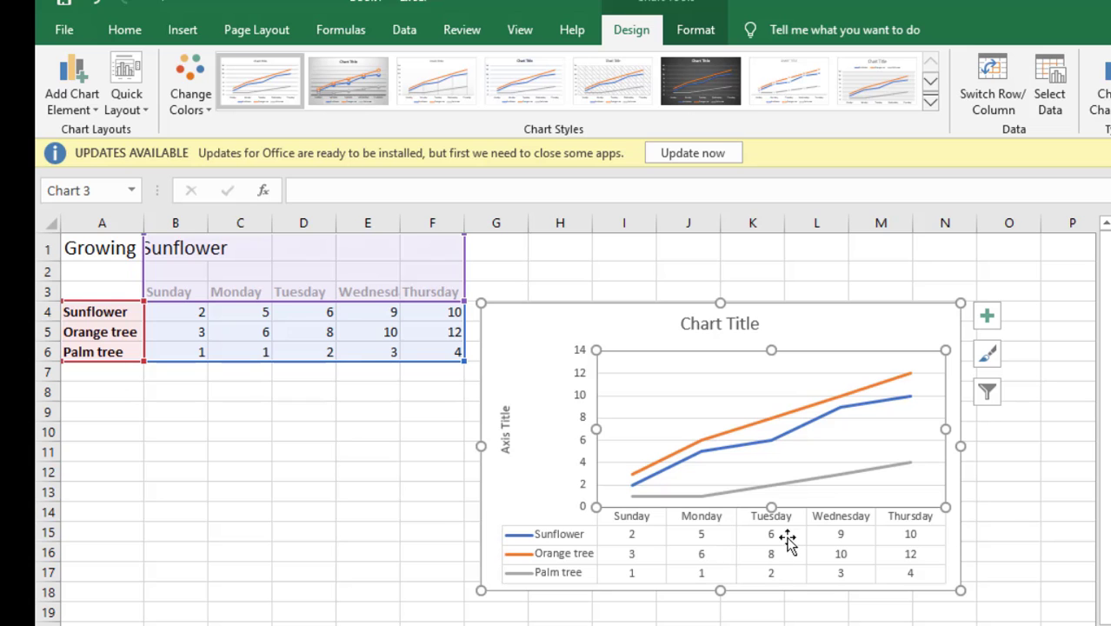
pyautogui.click(132, 101)
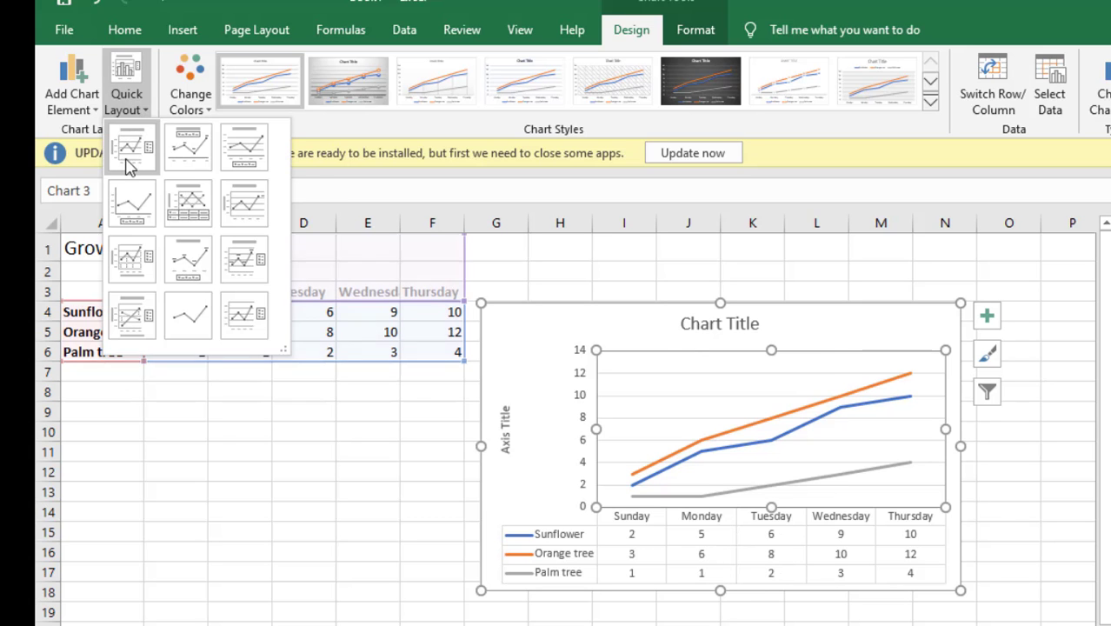
pyautogui.click(136, 149)
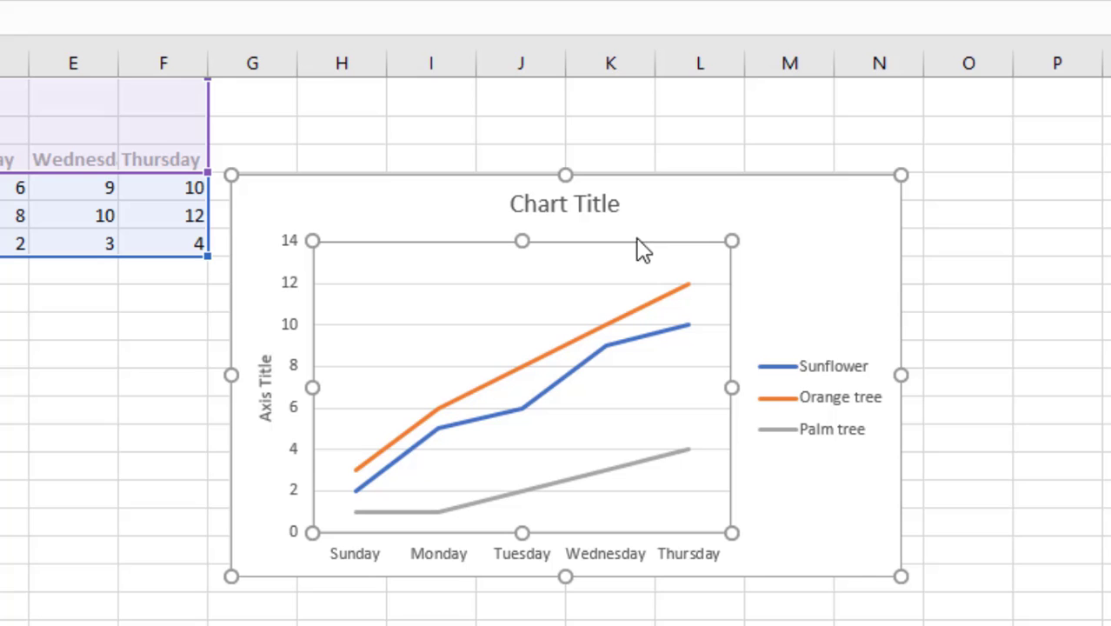
# Replace the line graph's placeholder title with "My Trees Growth"
pyautogui.click(569, 209)
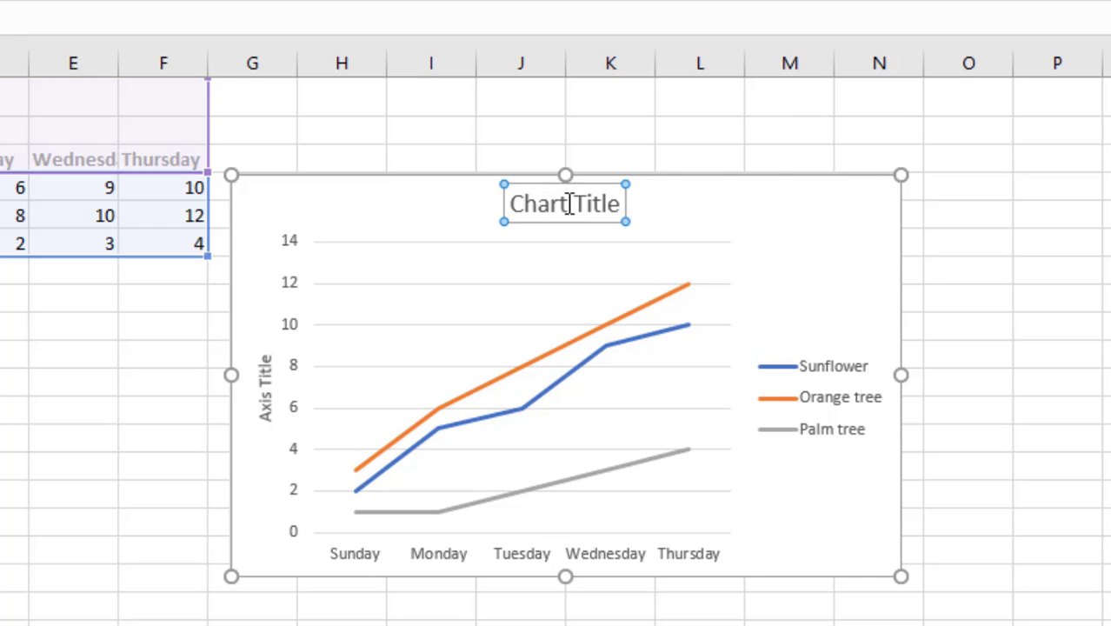
pyautogui.doubleClick(569, 205)
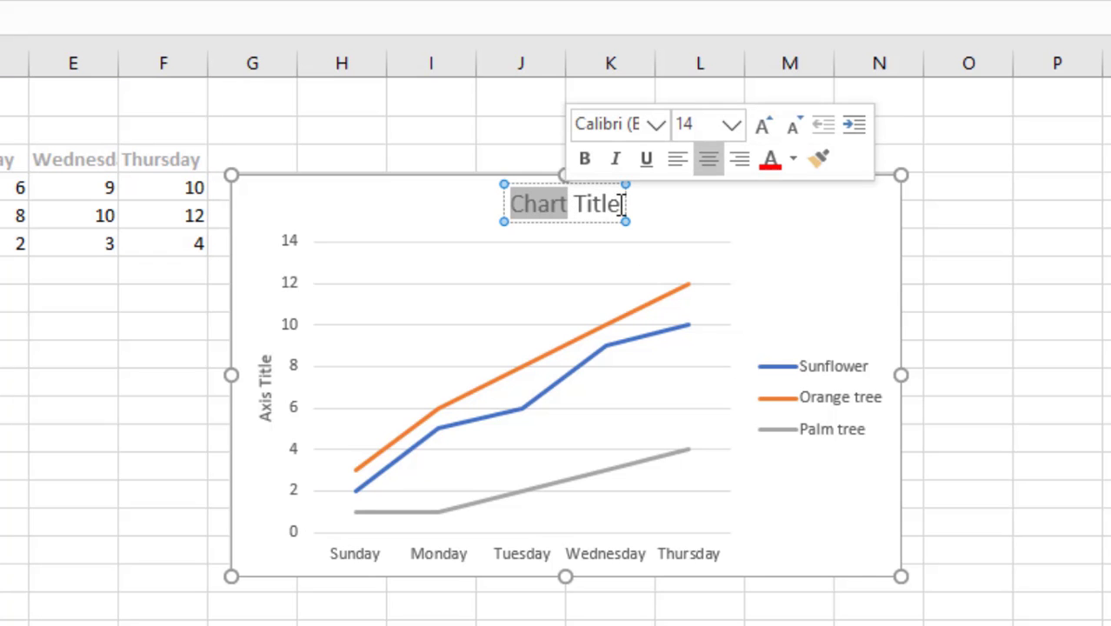
pyautogui.moveTo(622, 205); pyautogui.dragTo(527, 207)
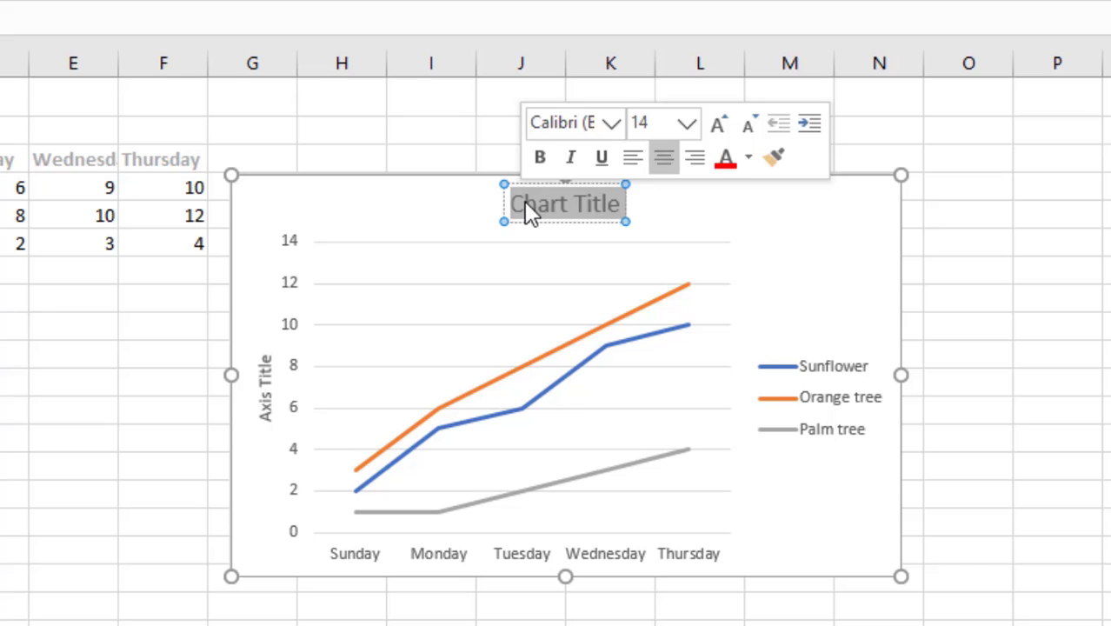
pyautogui.write('My')
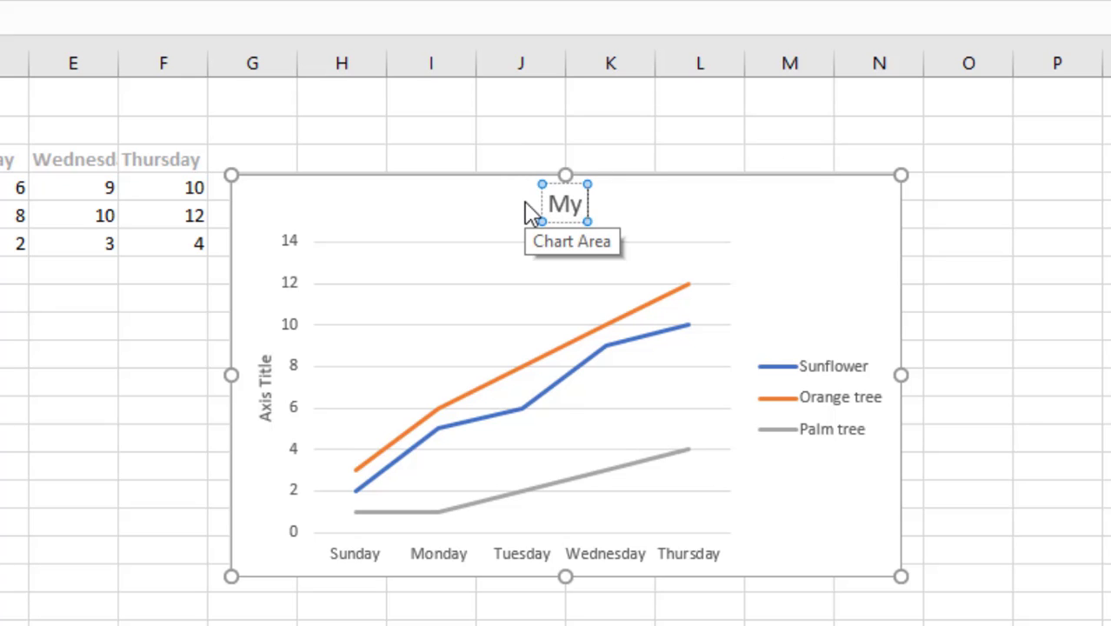
pyautogui.write(' Treees')
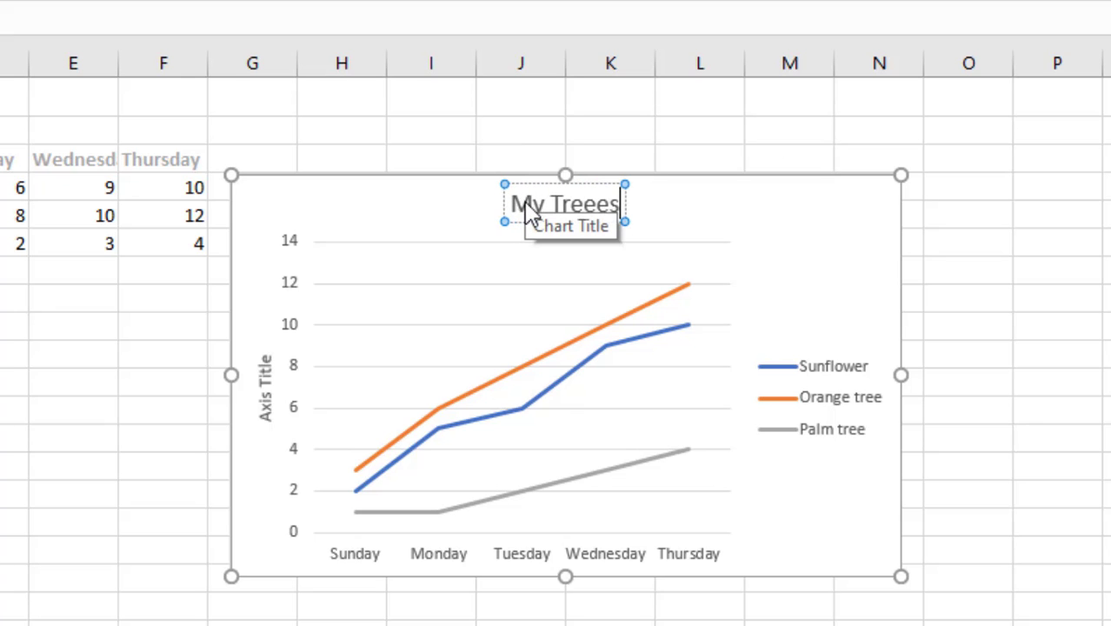
pyautogui.press('BackSpace')
pyautogui.press('BackSpace')
pyautogui.write('s')
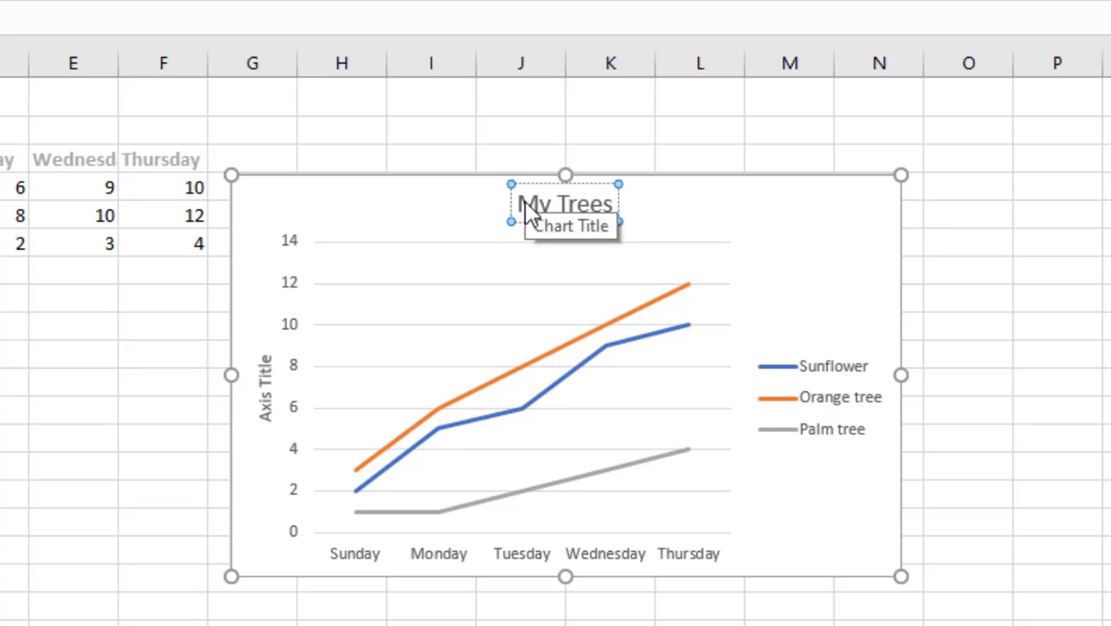
pyautogui.write(' Growth')
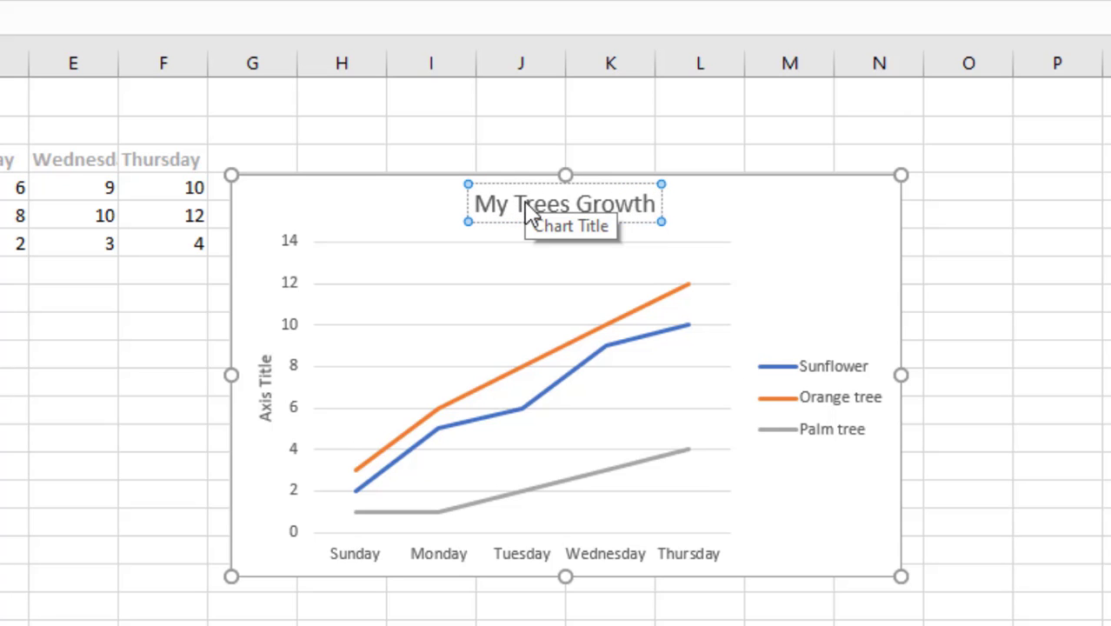
pyautogui.click(1091, 335)
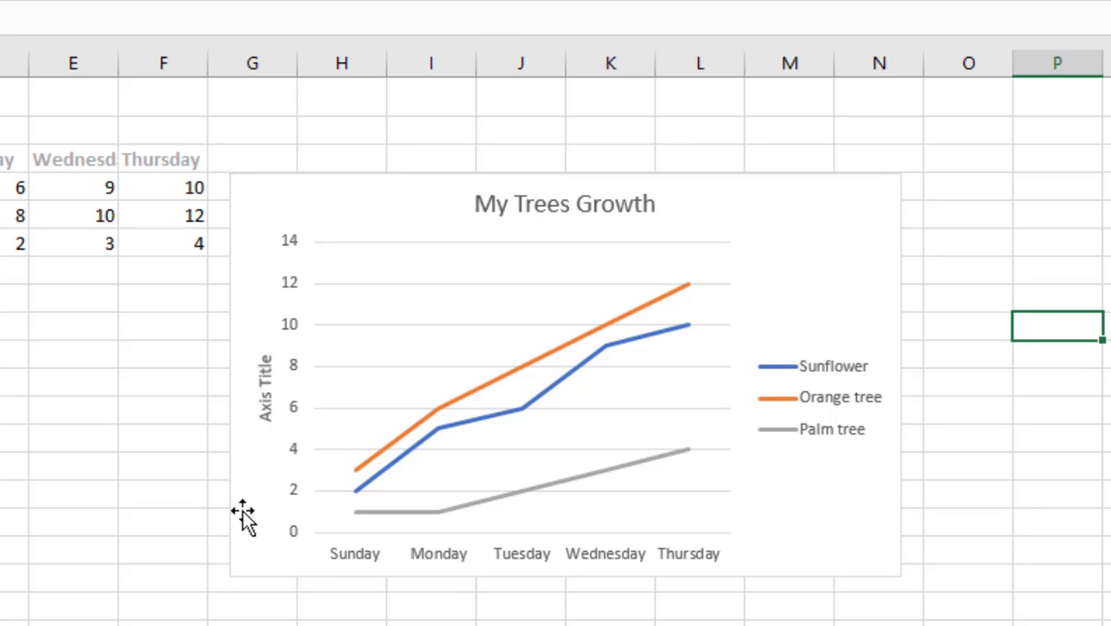
# Highlight the graph's title text and switch to Edge to check the Year 3 booklet's chart title instructions
pyautogui.click(513, 193)
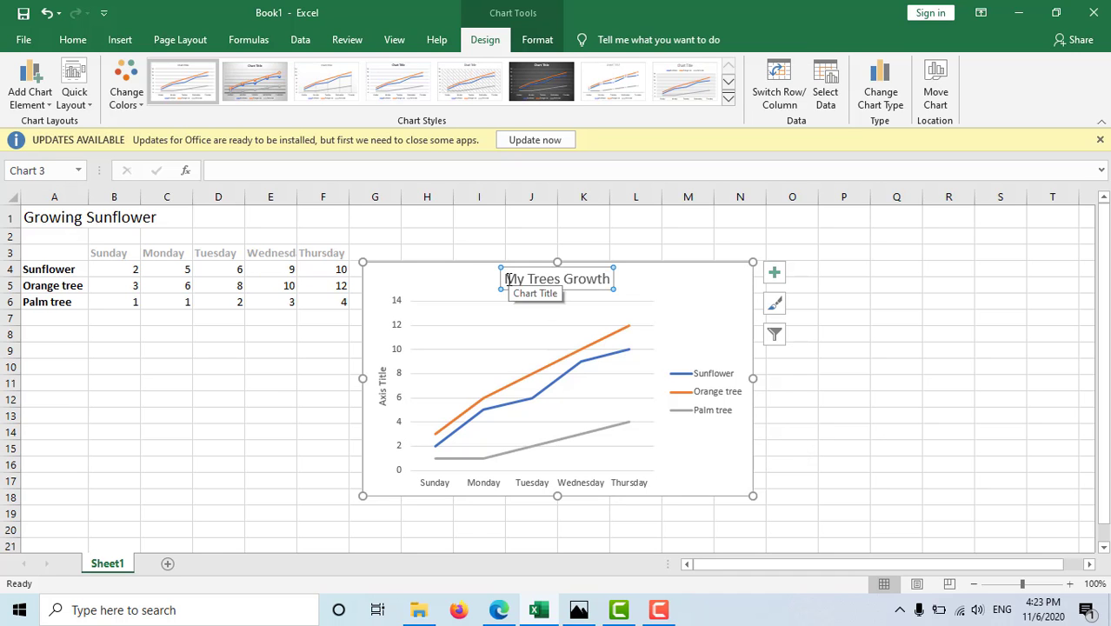
pyautogui.moveTo(508, 278); pyautogui.dragTo(613, 275)
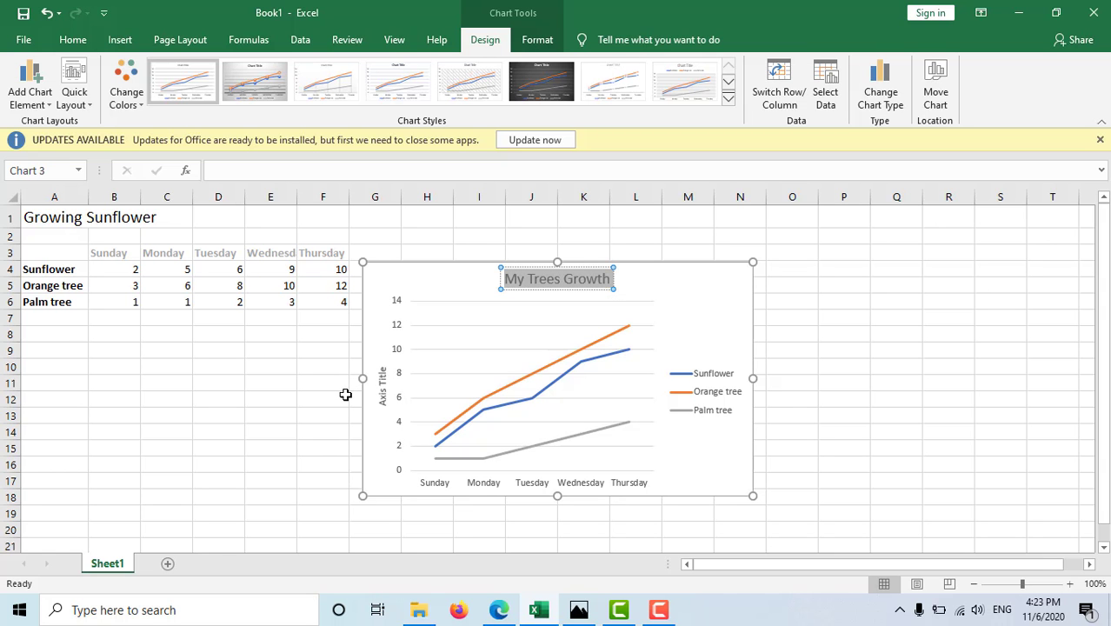
pyautogui.hotkey('alt', 'Tab')
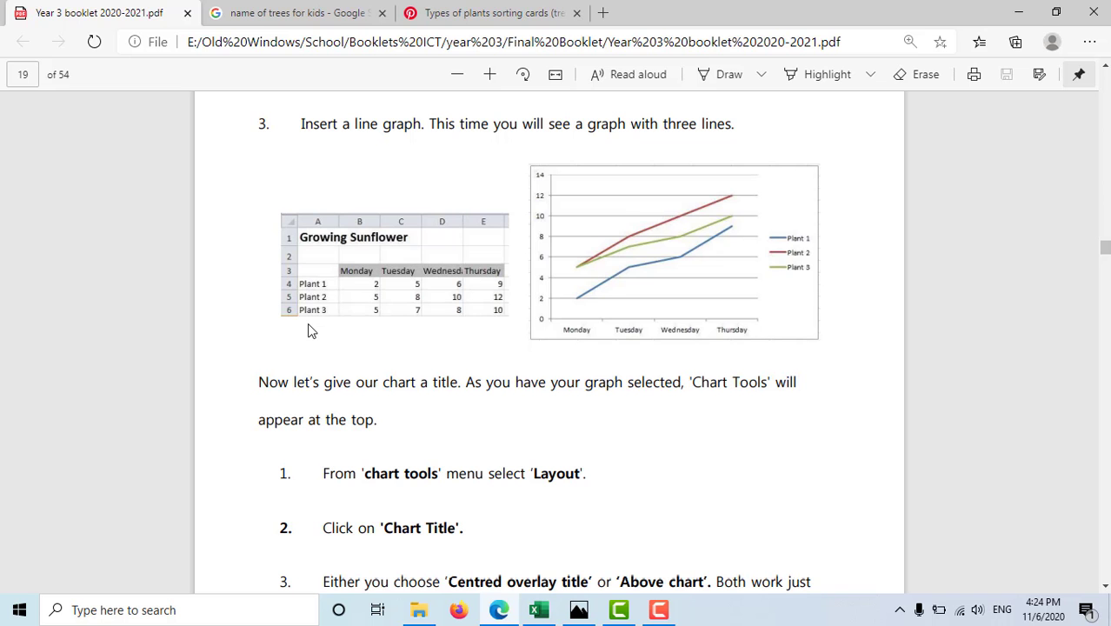